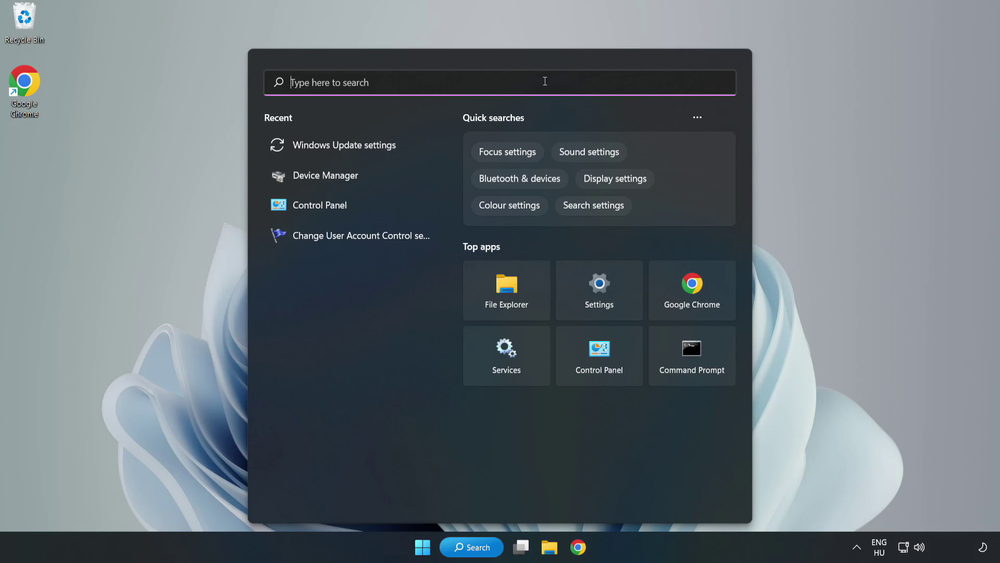
Step: Search Windows for "device manager", open Device Manager and move its window to the middle of the desktop
text(device)
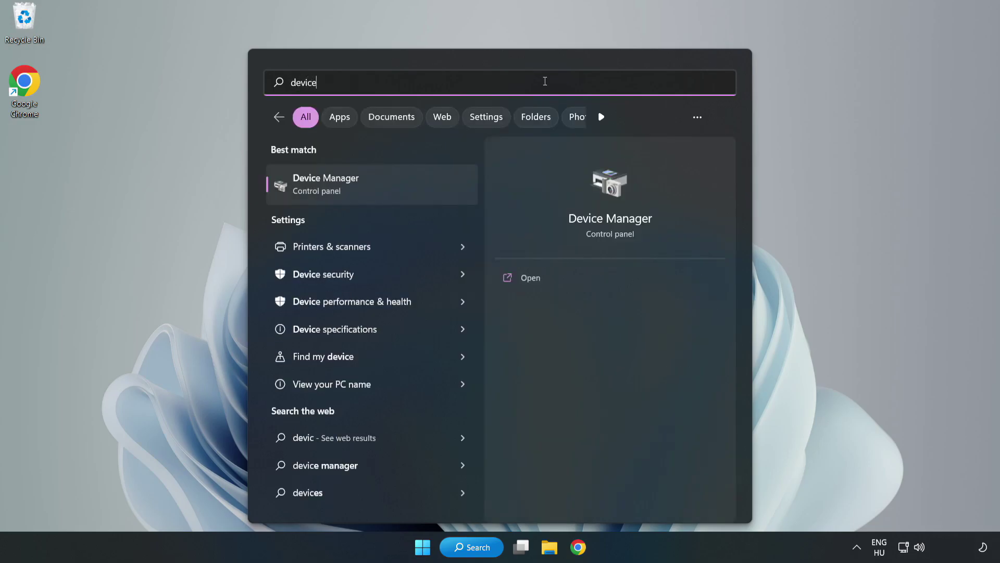
text( manager)
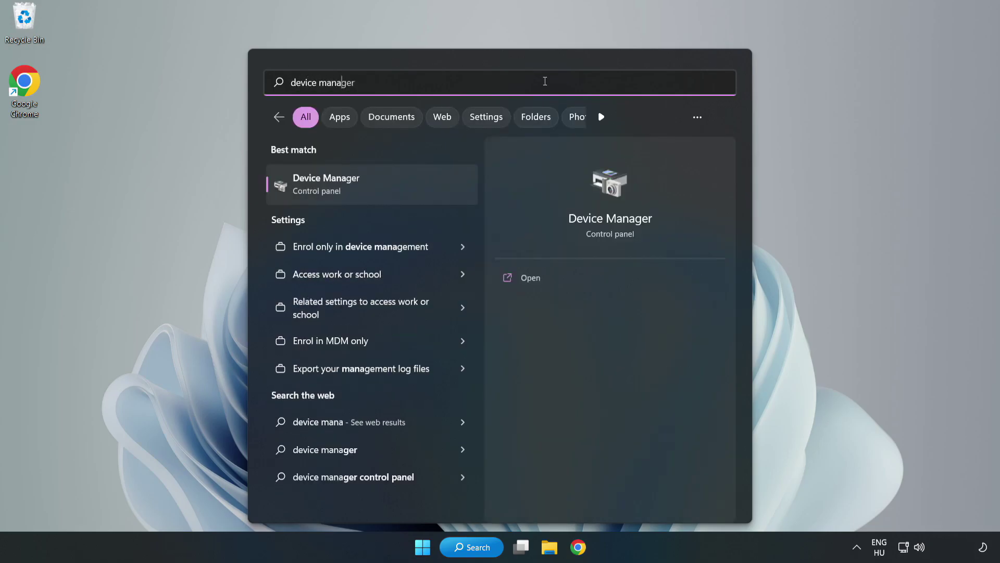
click(373, 193)
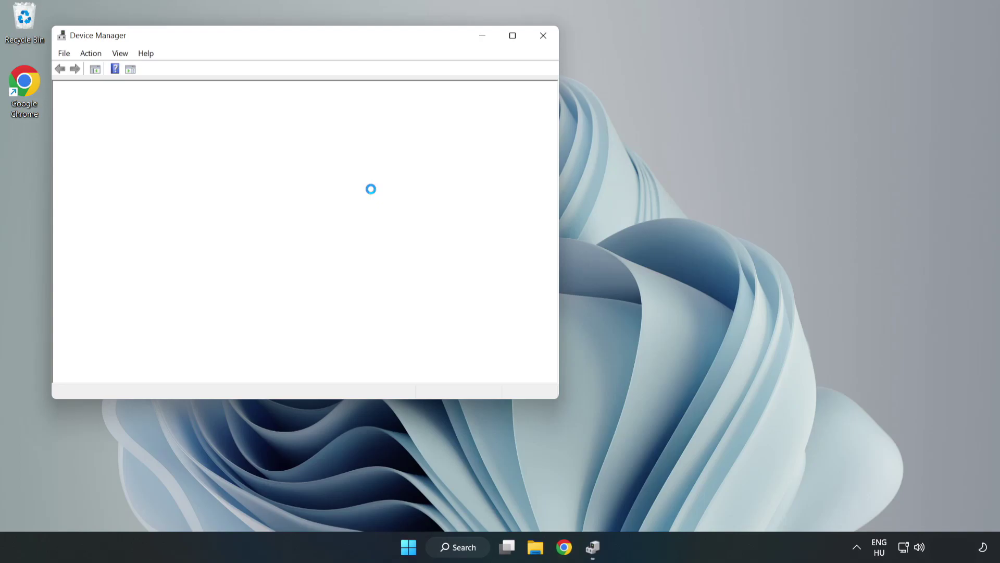
drag(269, 38, 447, 91)
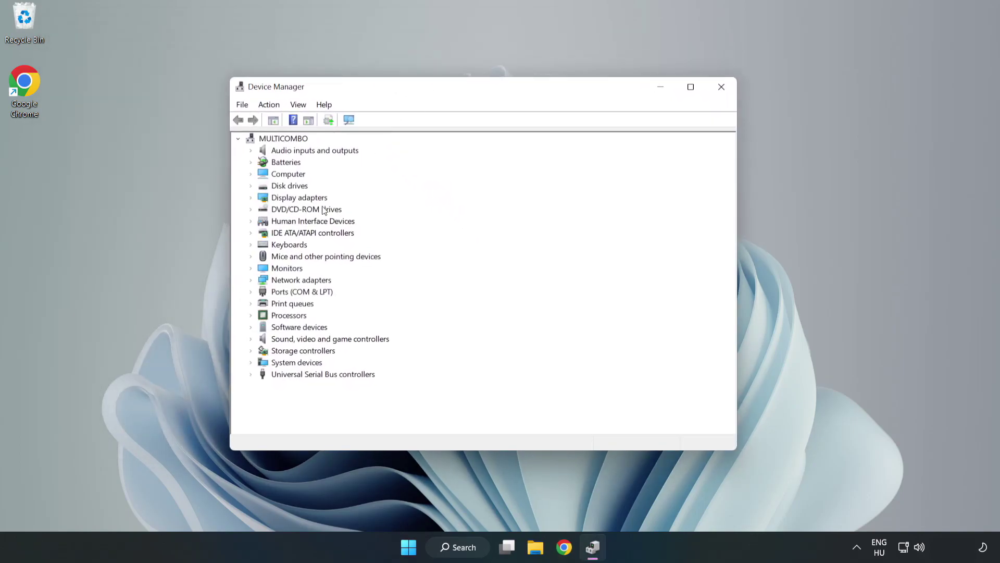
Step: Run an automatic driver update for the VMware SVGA 3D display adapter, then close Device Manager
click(271, 198)
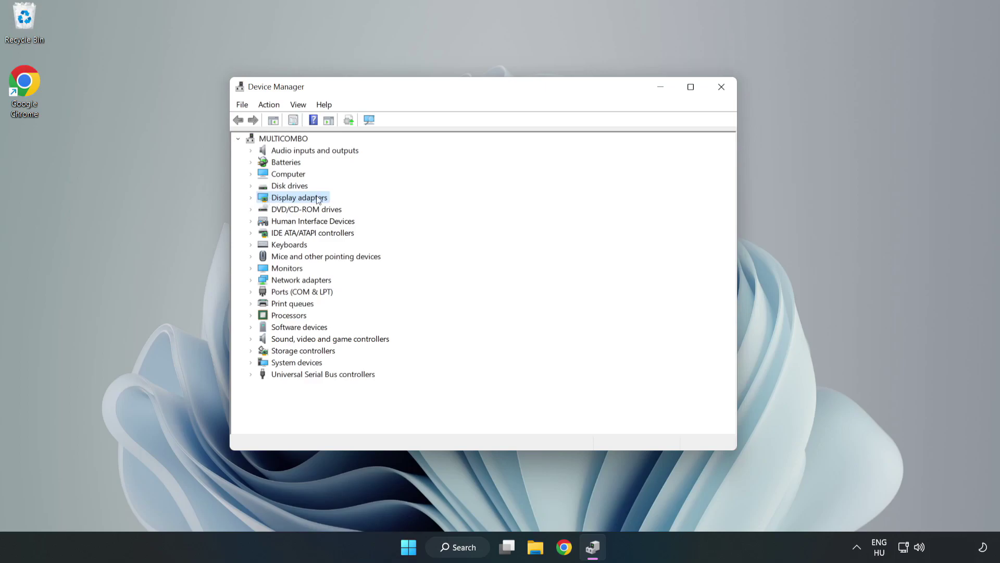
click(251, 198)
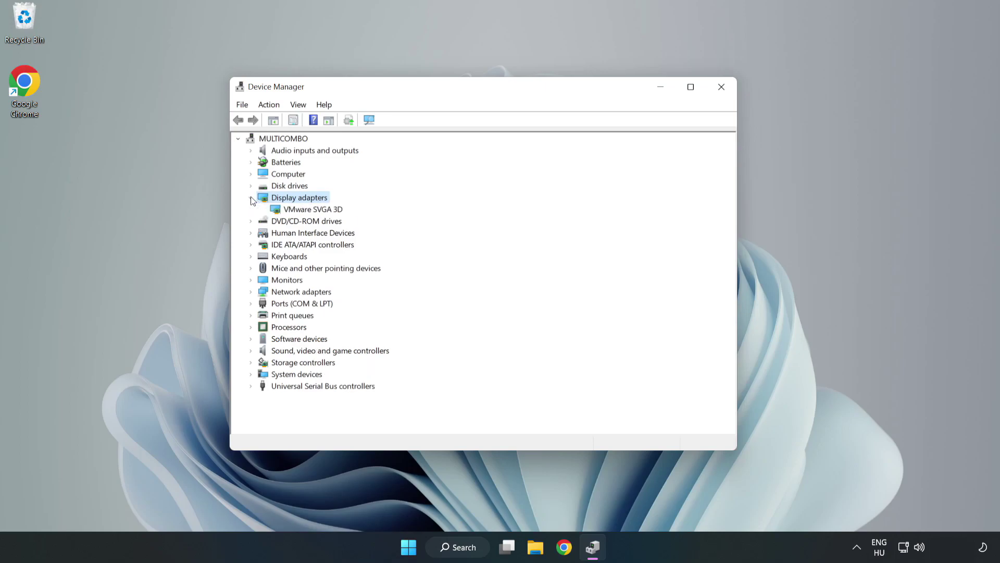
click(338, 208)
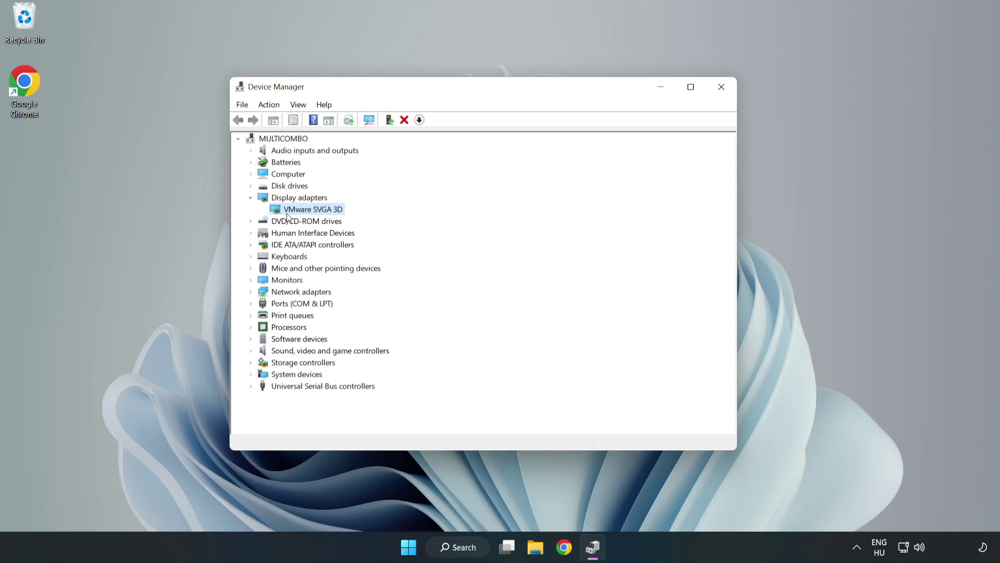
right_click(312, 213)
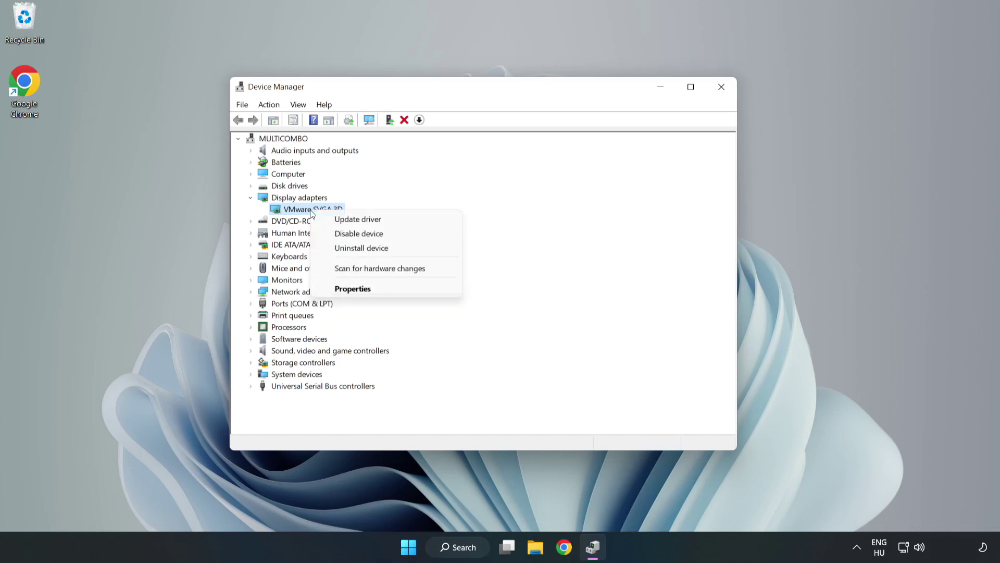
click(387, 222)
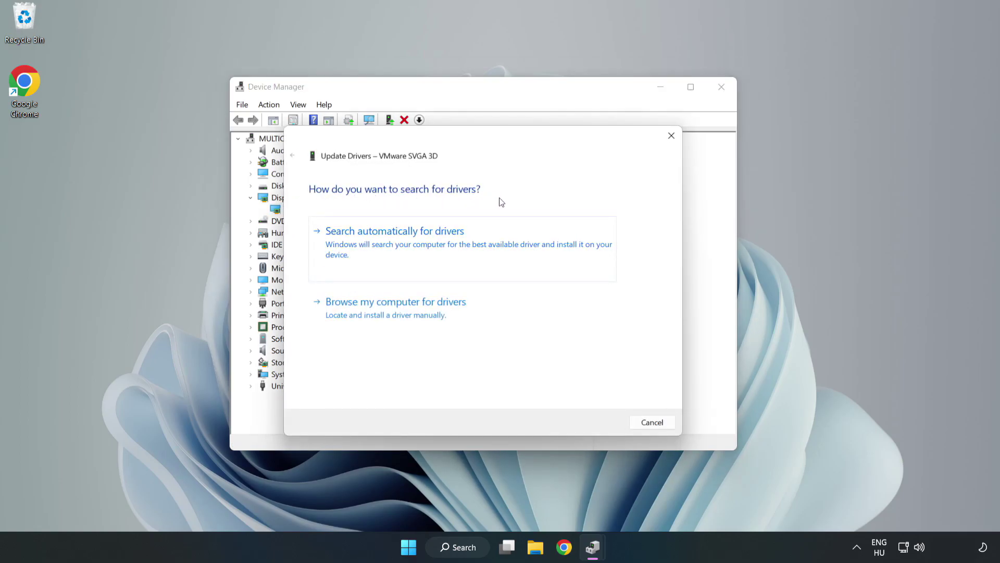
click(399, 244)
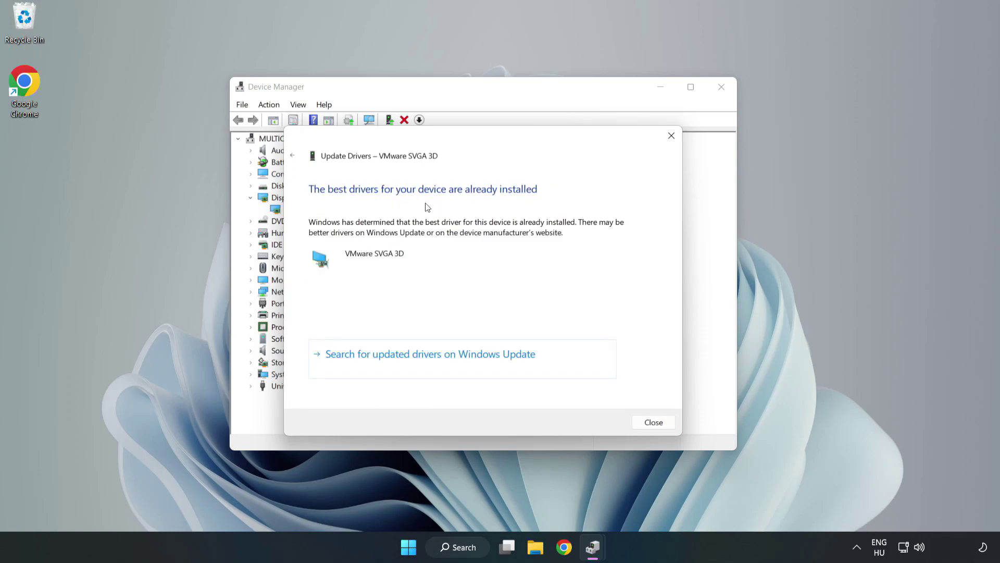
click(656, 423)
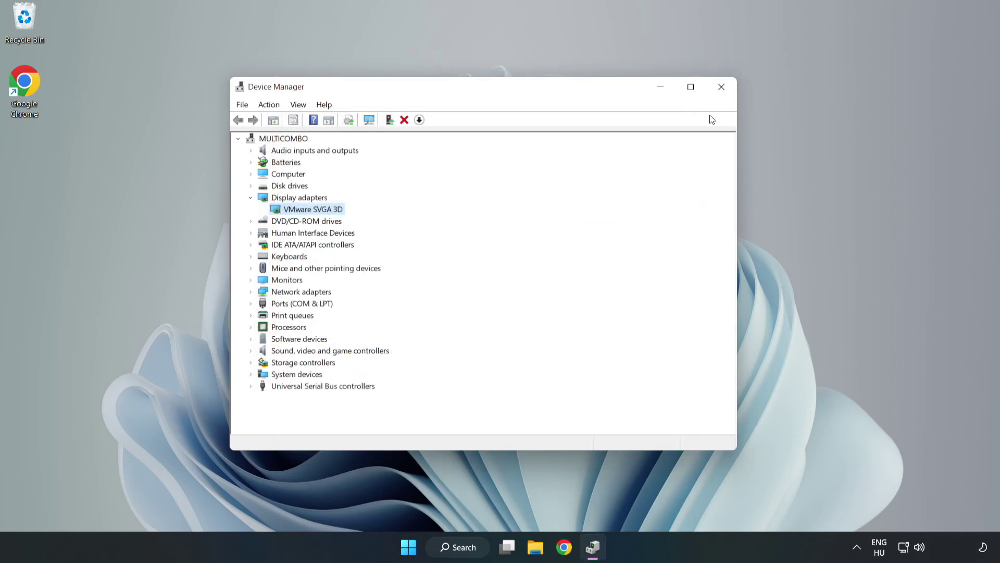
click(722, 88)
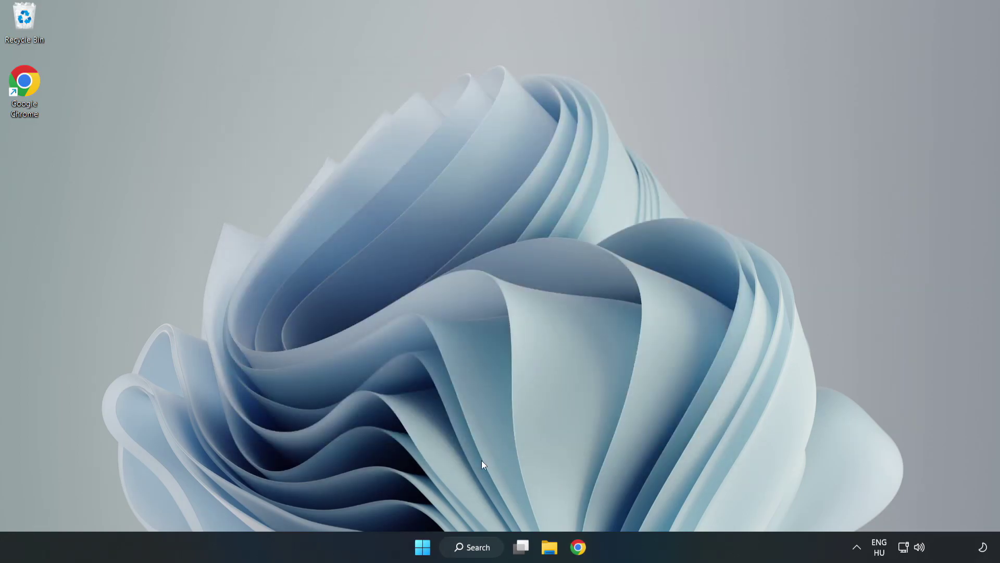
Step: Open the Windows Update settings maximized, check for updates and close Settings
click(475, 551)
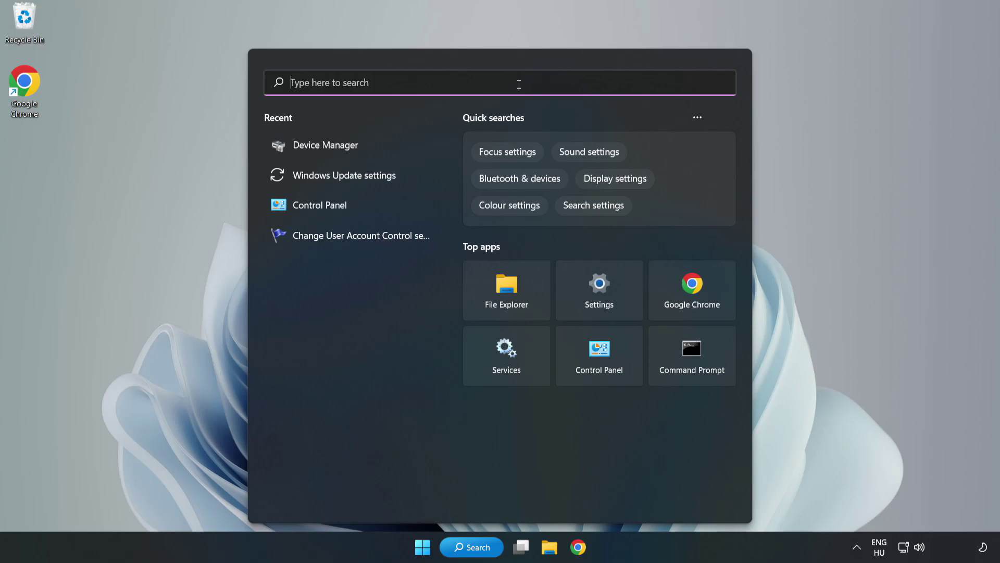
text(updates)
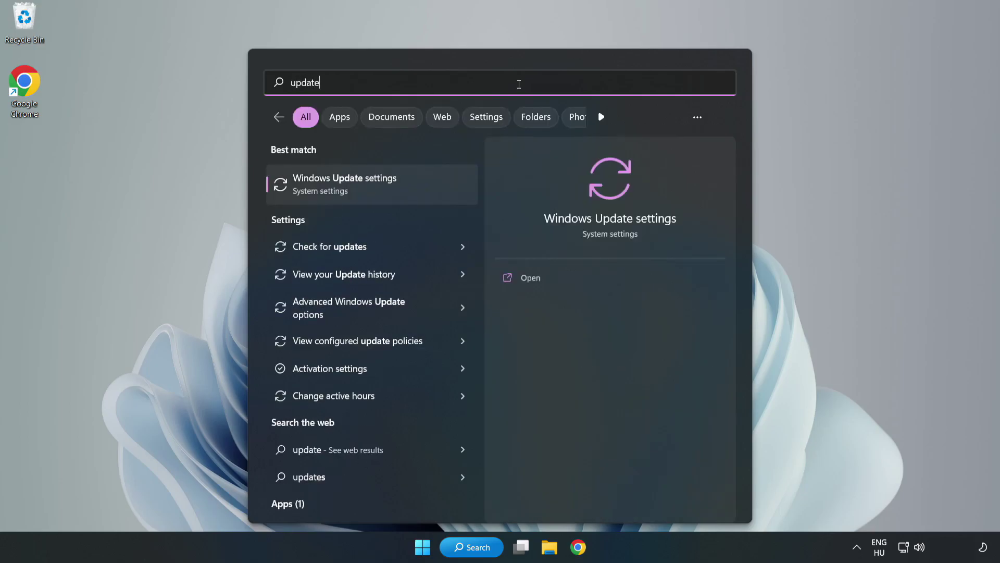
click(355, 186)
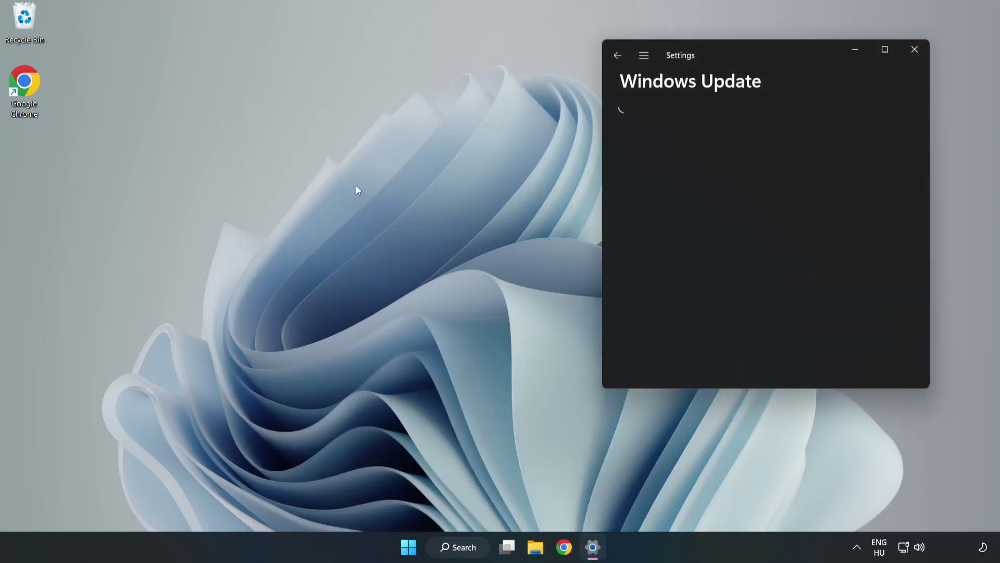
click(886, 47)
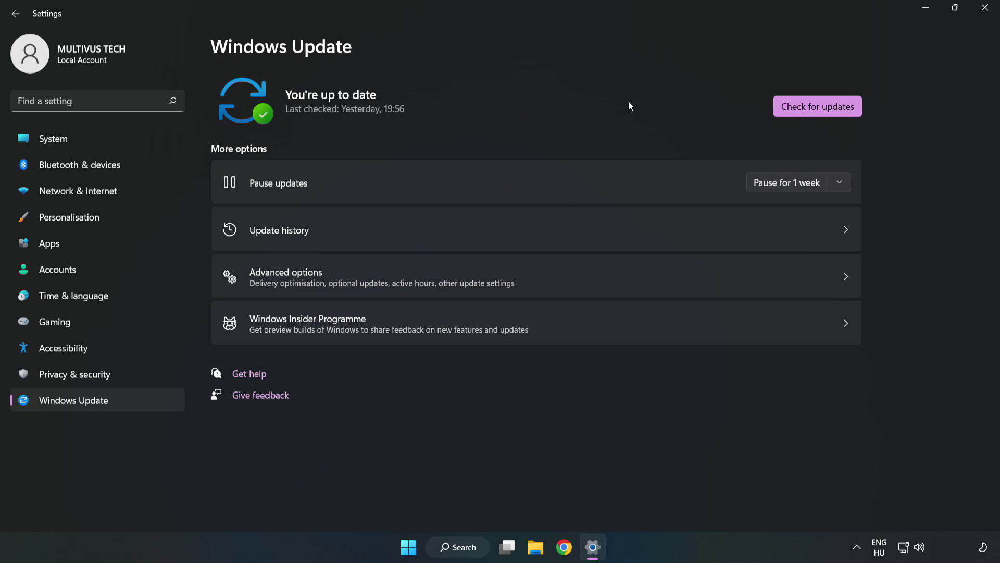
click(821, 108)
click(984, 9)
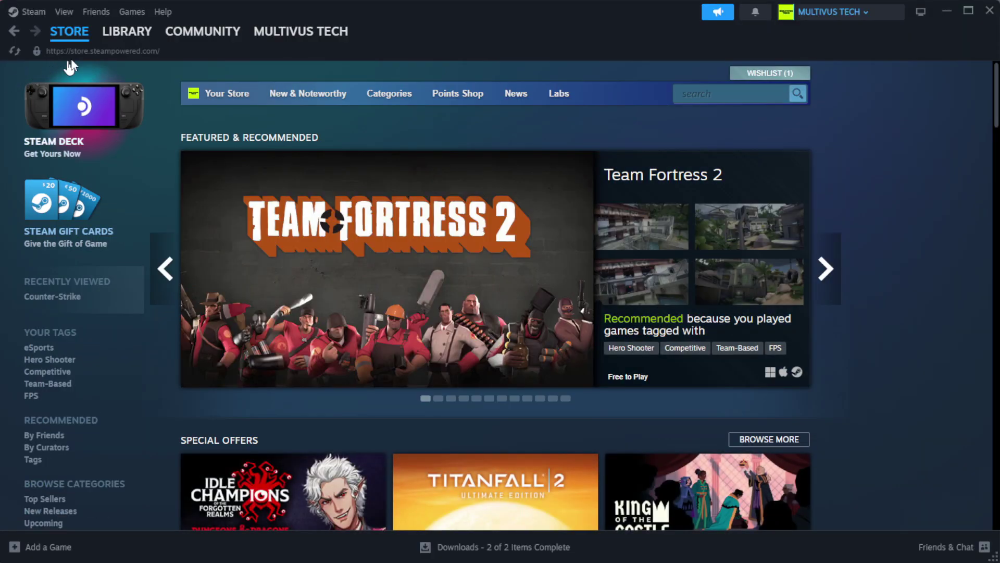
Step: In the Steam library, verify the integrity of the installed files of the favorite game "YOUR NOT WORKING GAME"
mouse_move(125, 37)
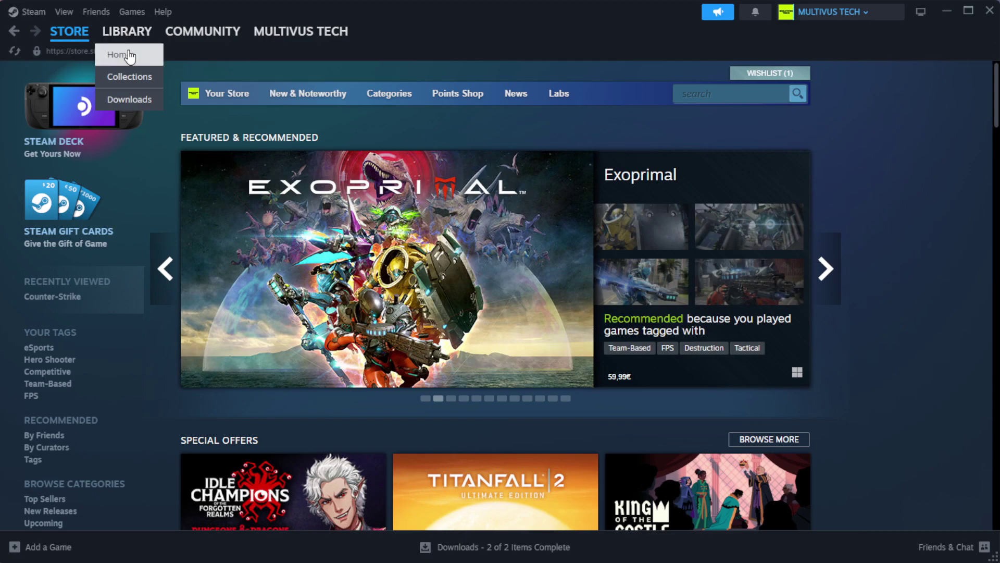
click(143, 55)
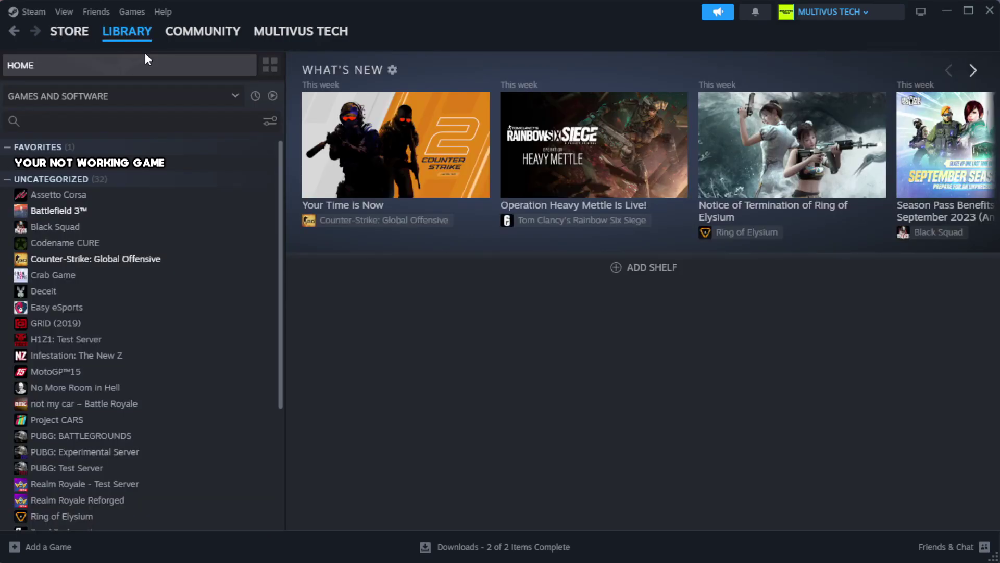
right_click(246, 165)
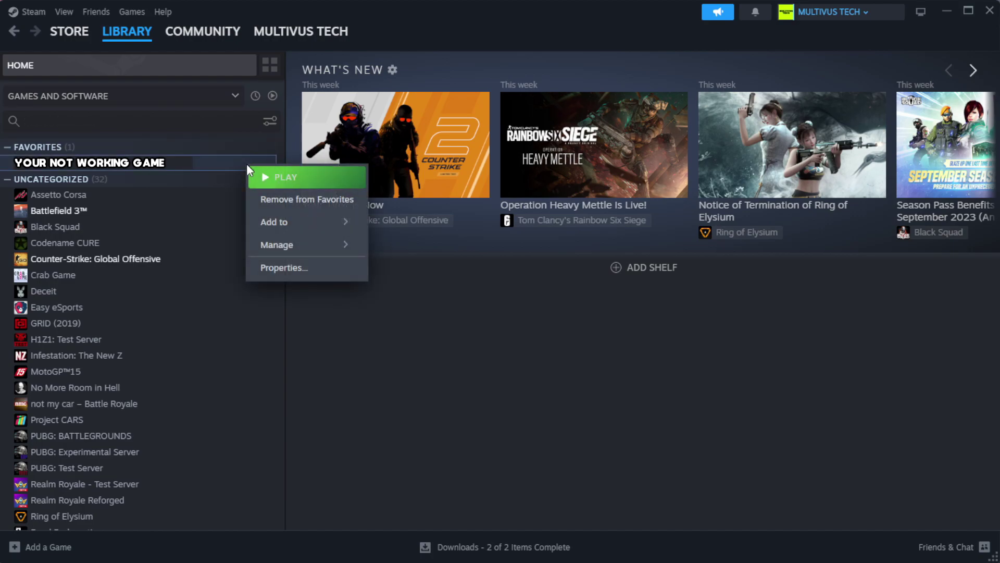
click(315, 271)
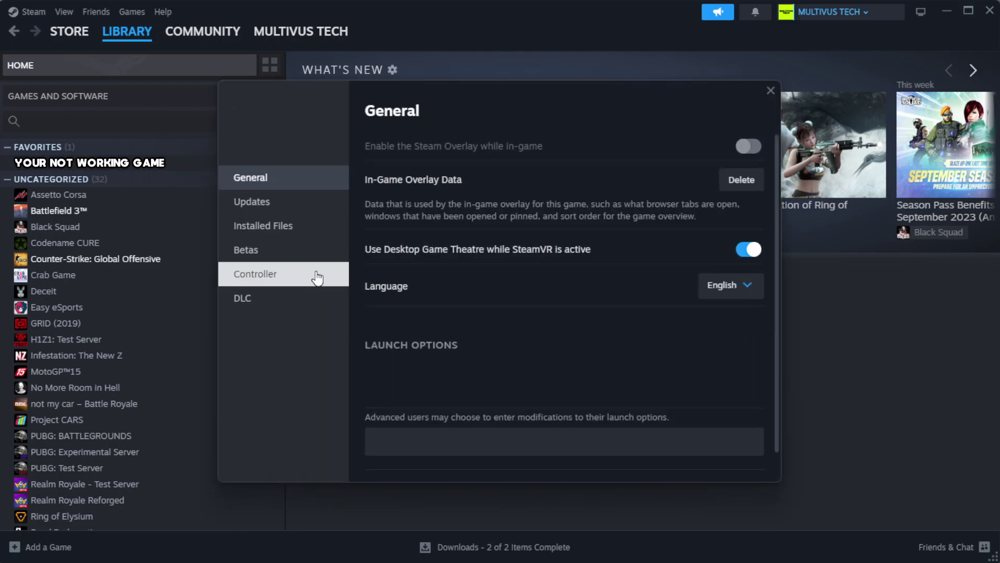
click(329, 238)
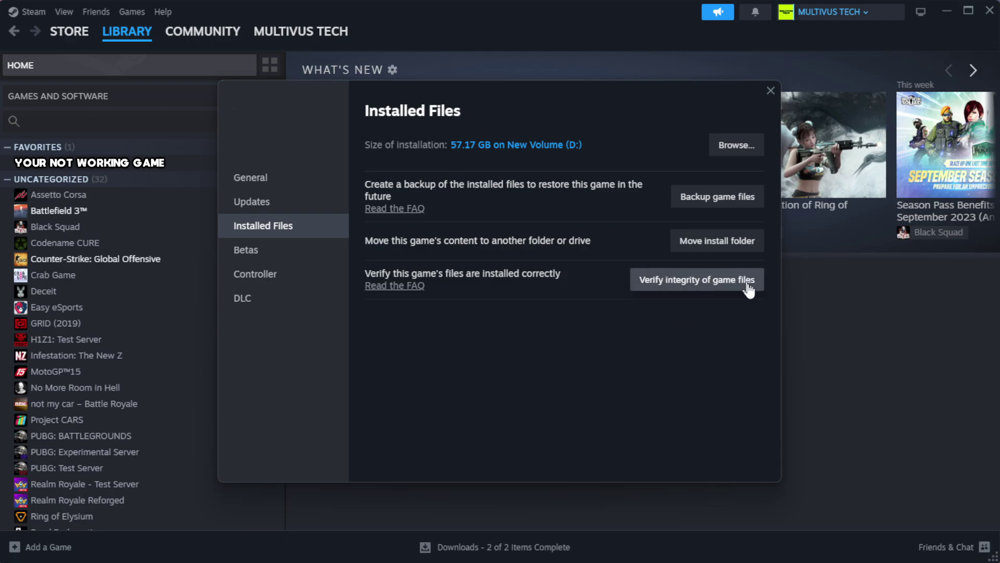
click(703, 290)
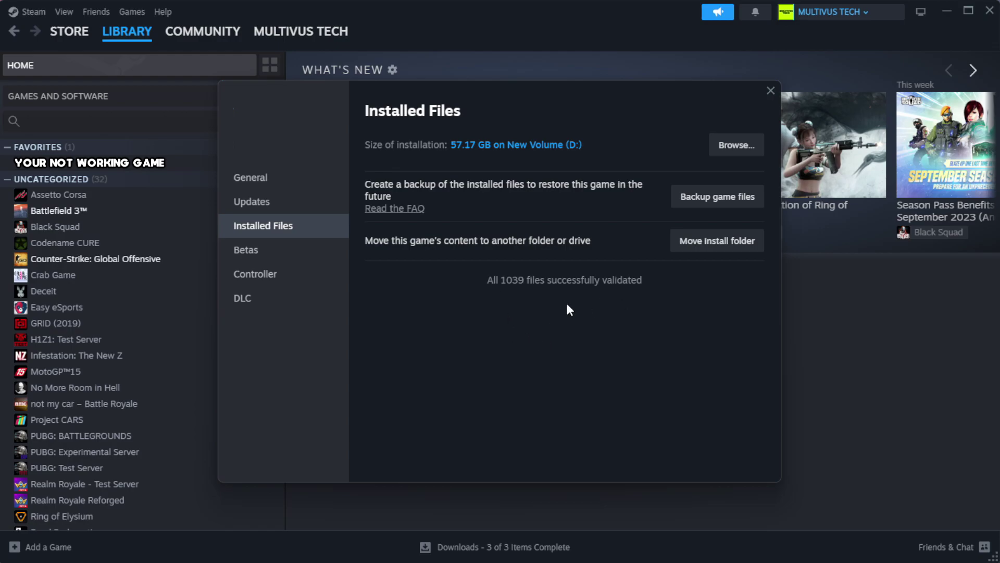
Step: Browse to the game's install folder and open the properties of the "YOUR NOT WORKING GAME" shortcut, moving the dialog fully into view
click(736, 151)
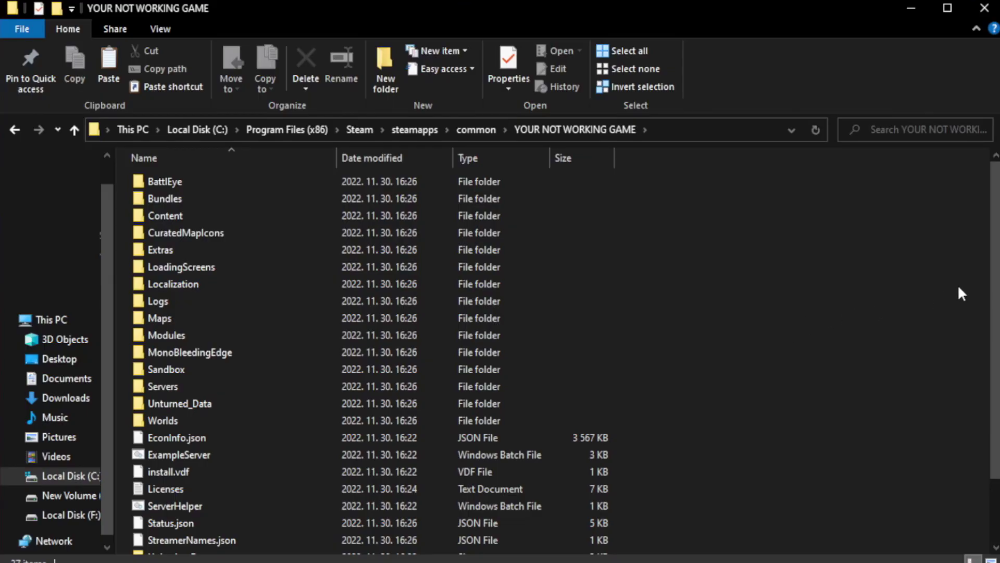
scroll(997, 281, down, 2)
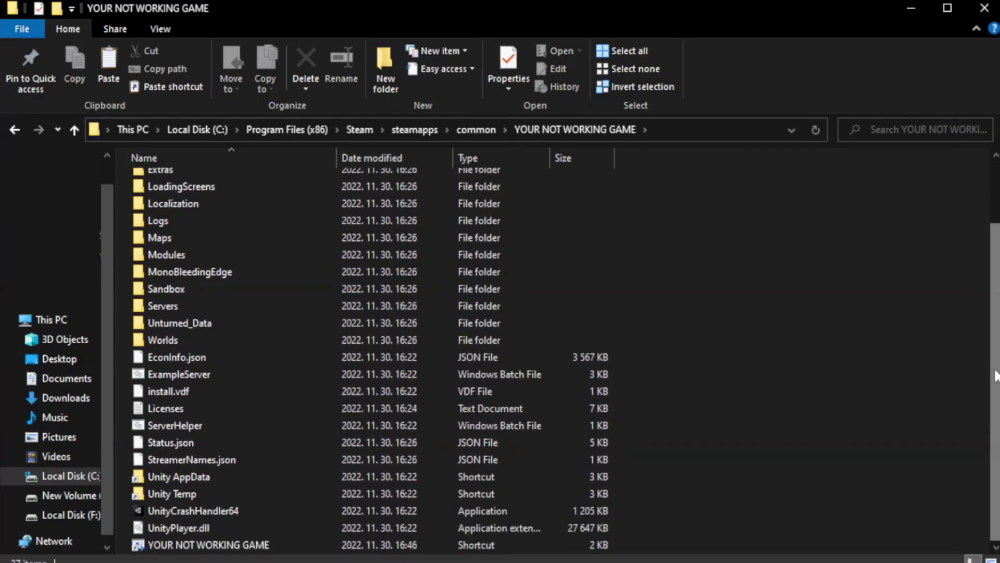
click(359, 545)
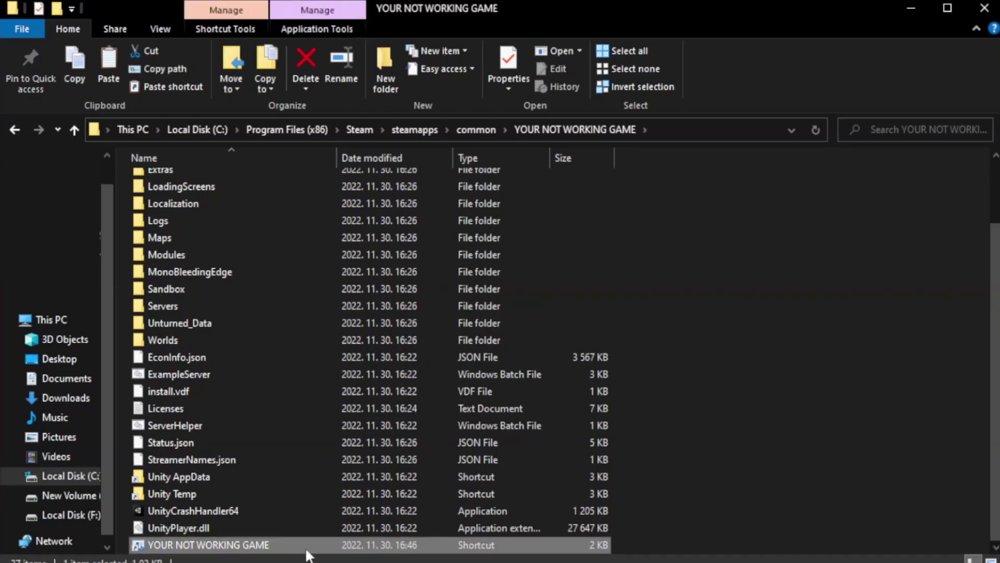
right_click(335, 546)
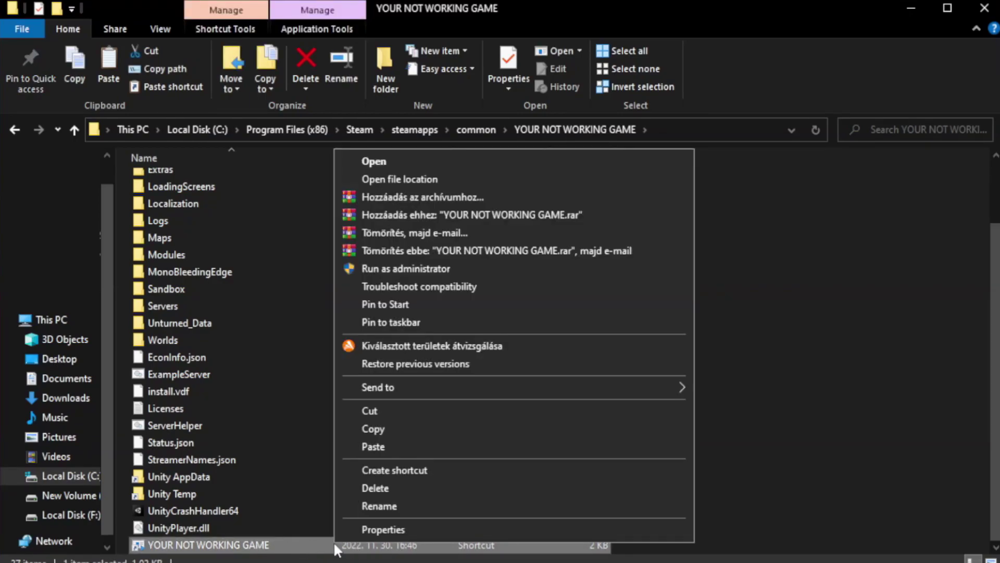
click(509, 529)
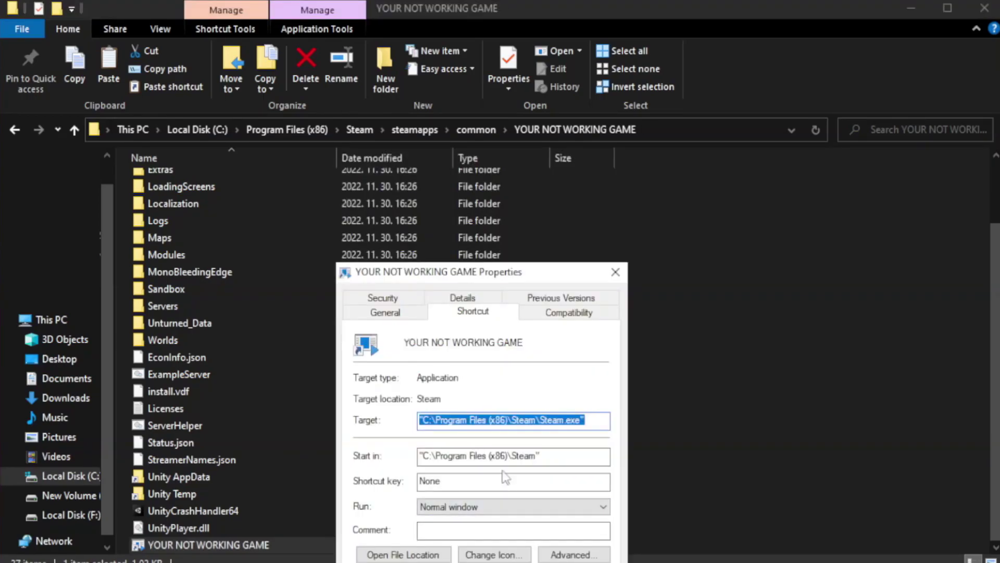
drag(499, 281, 503, 102)
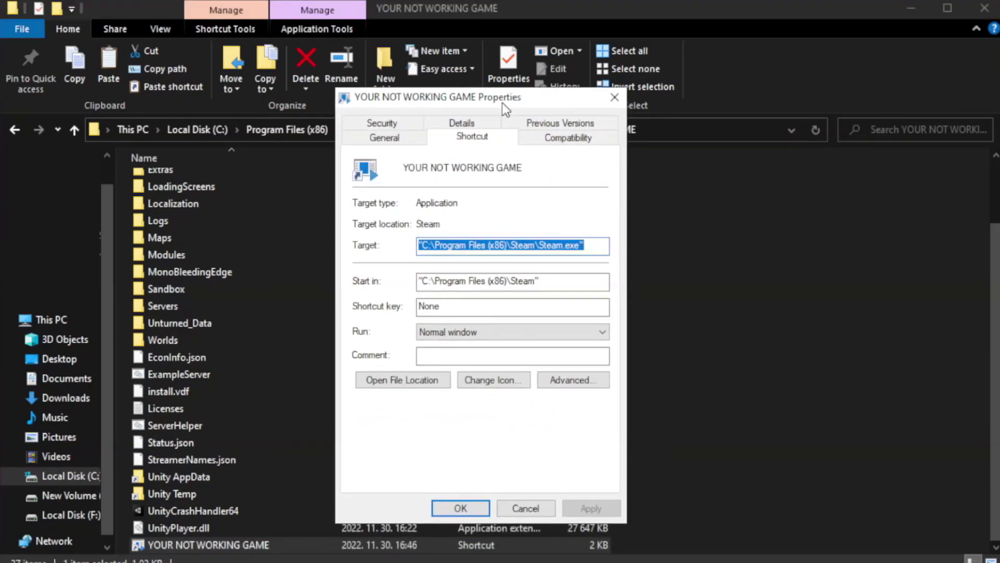
Step: Set the shortcut's compatibility mode to Windows 8, disable fullscreen optimizations, enable running as administrator, and apply the changes
click(565, 140)
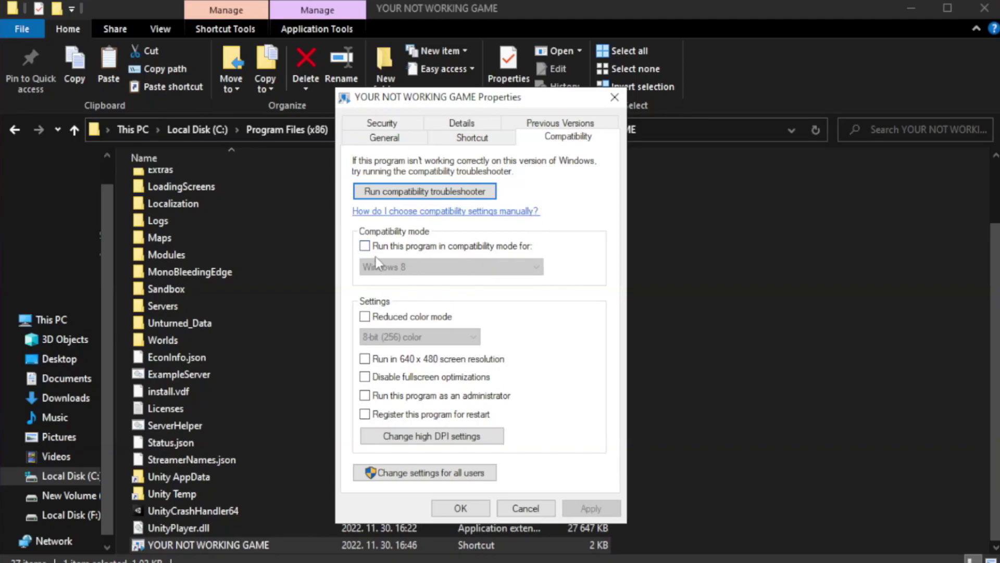
click(395, 246)
click(443, 268)
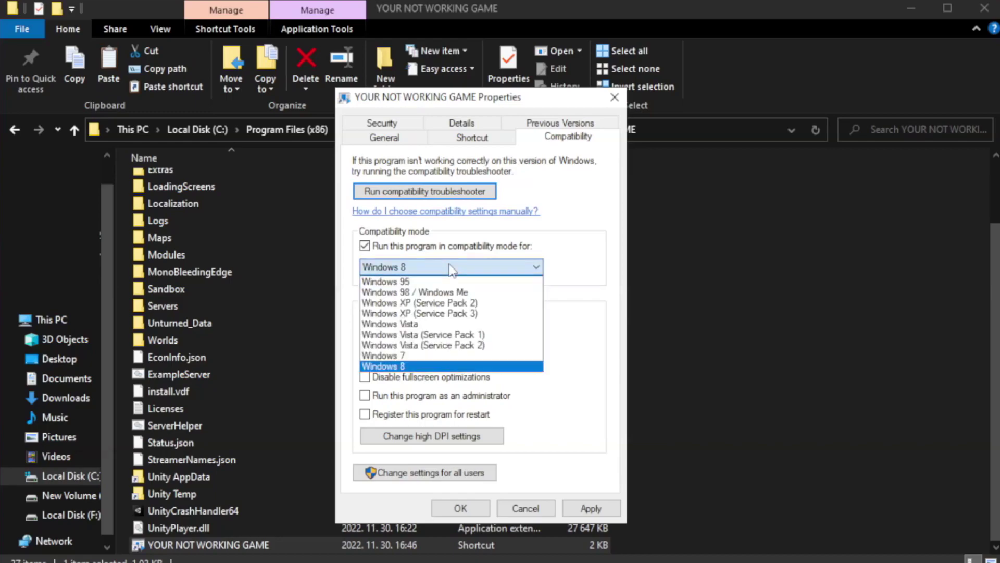
click(423, 366)
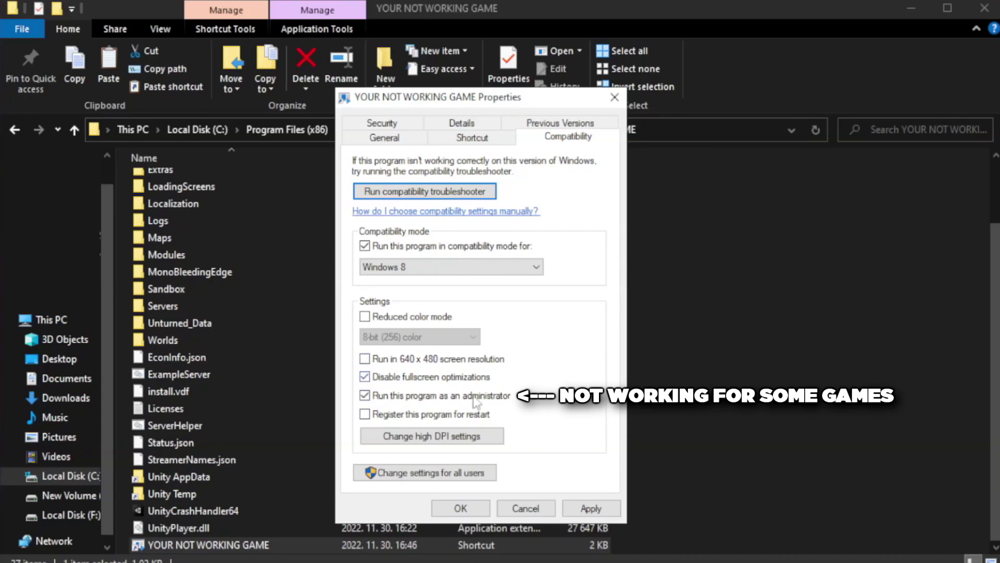
click(593, 510)
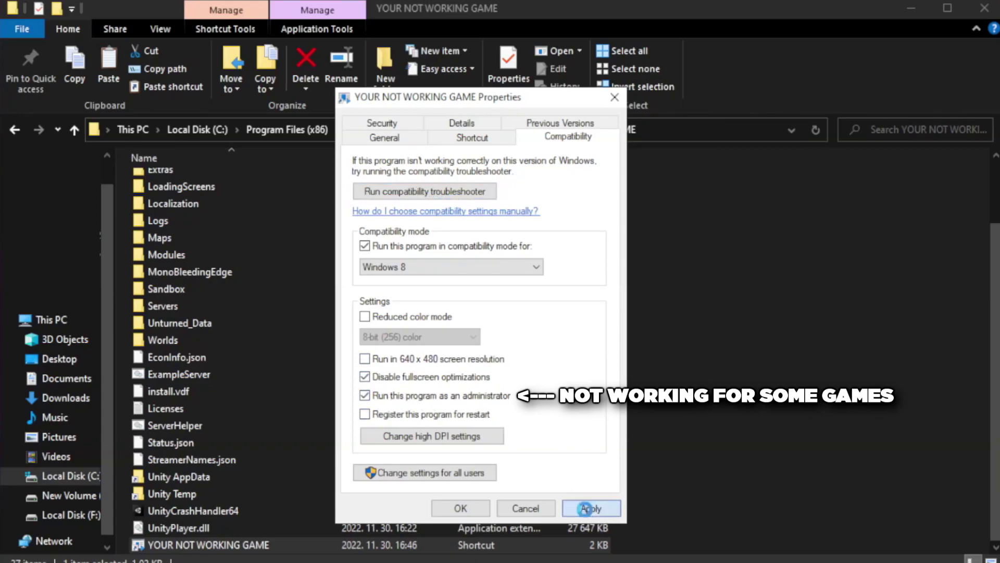
click(460, 509)
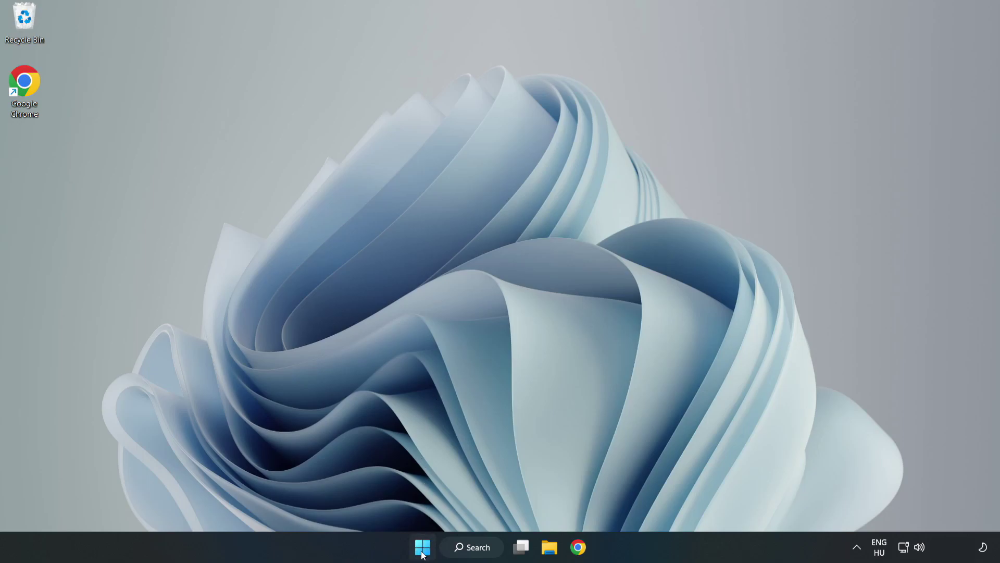
Step: In Task Manager, disable the startup apps Cortana, Microsoft Edge, Microsoft Teams and Phone Link, and close Task Manager
right_click(425, 551)
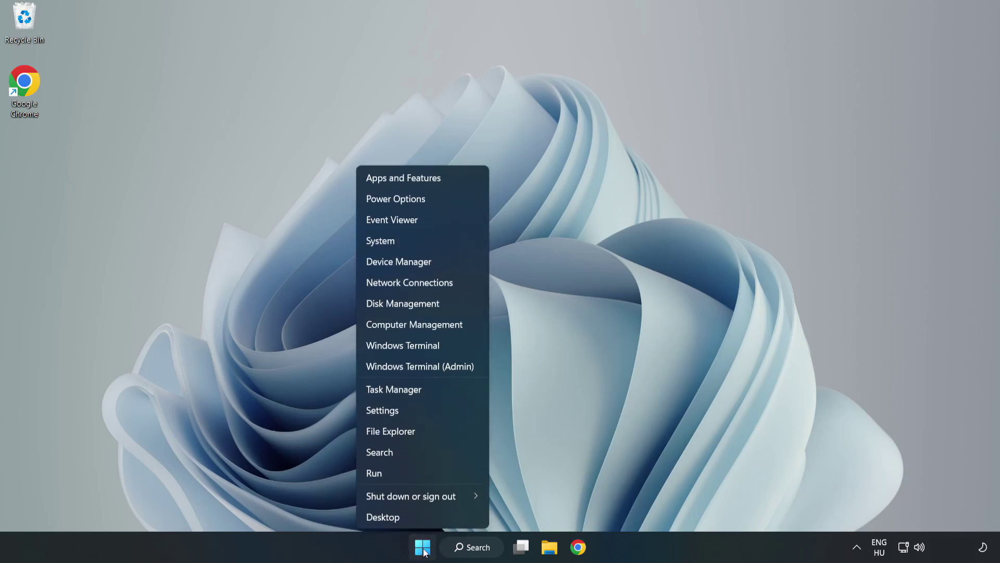
click(422, 391)
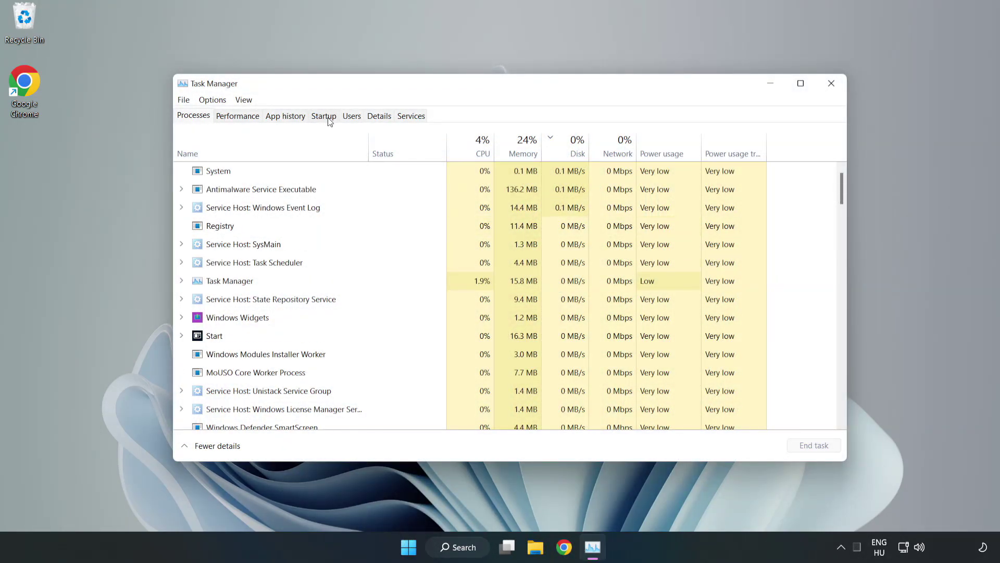
click(326, 119)
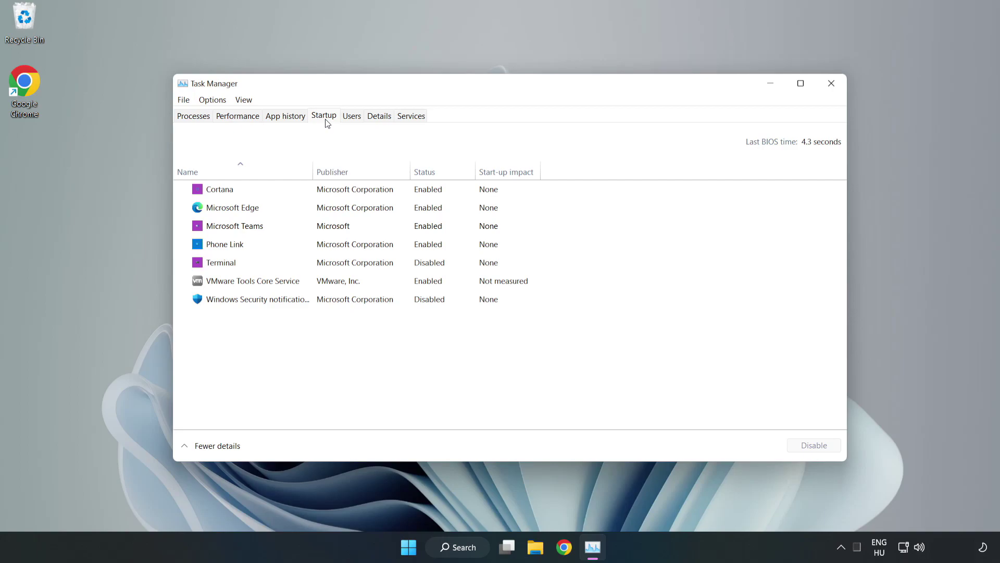
click(345, 195)
click(797, 443)
click(436, 209)
click(806, 445)
click(341, 229)
click(811, 447)
click(336, 248)
click(826, 450)
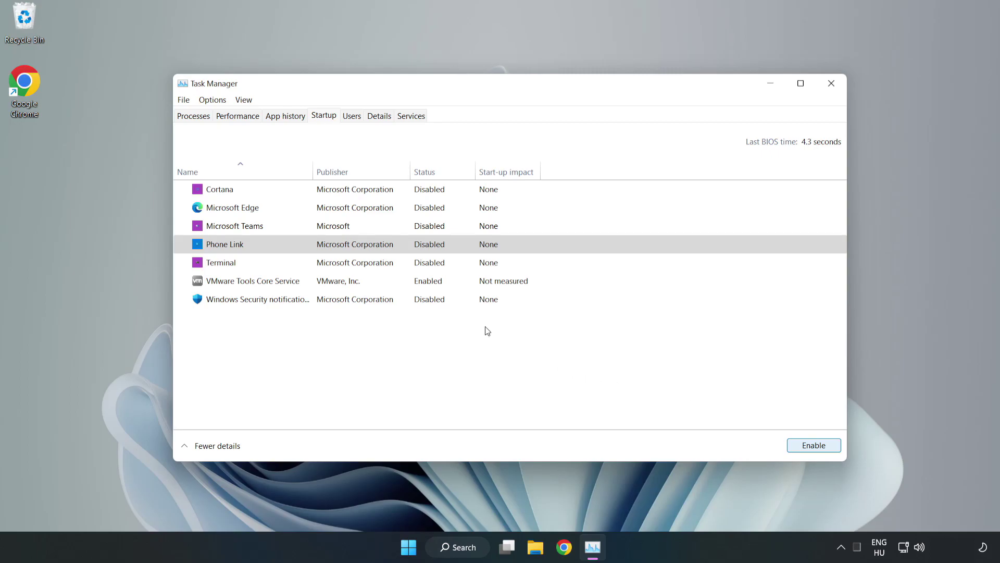
click(832, 85)
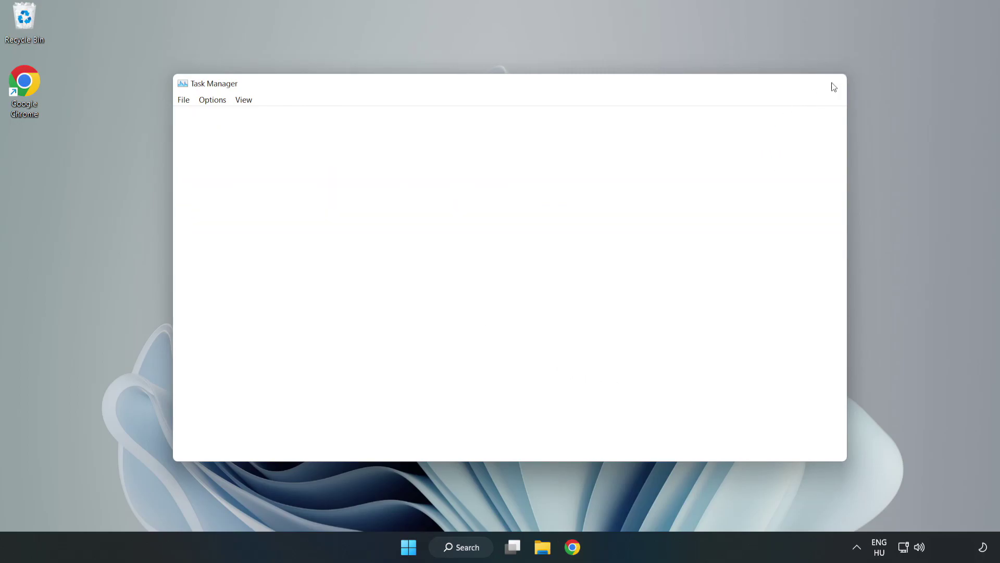
Step: Find Command Prompt with the search "cmd", run it as administrator and move its window toward the middle of the screen
click(484, 545)
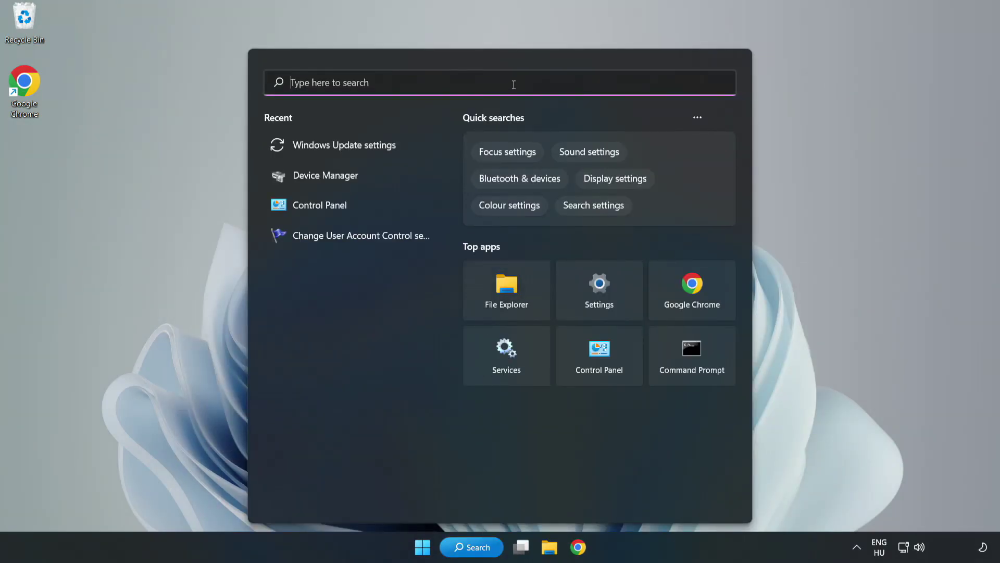
text(cmd)
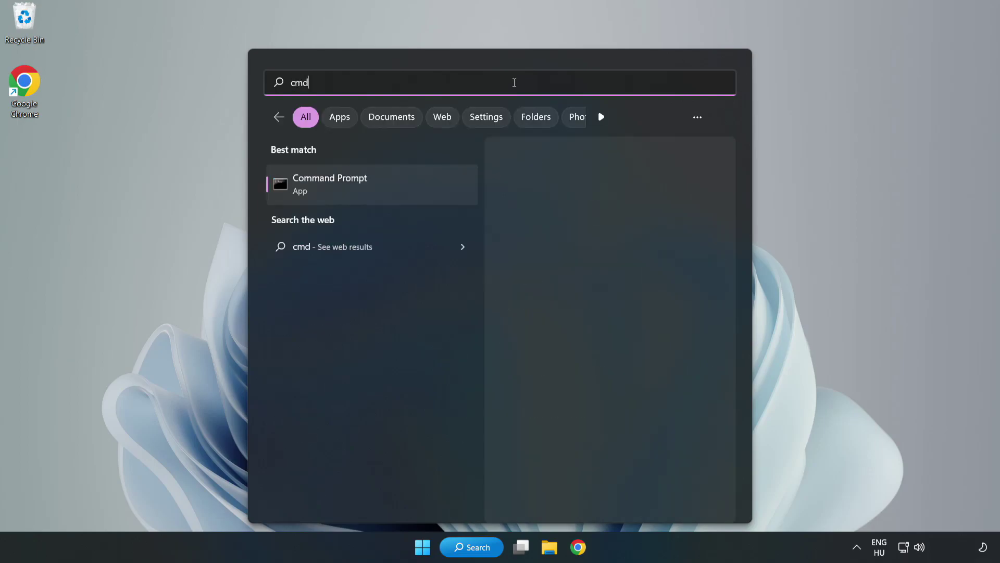
right_click(394, 190)
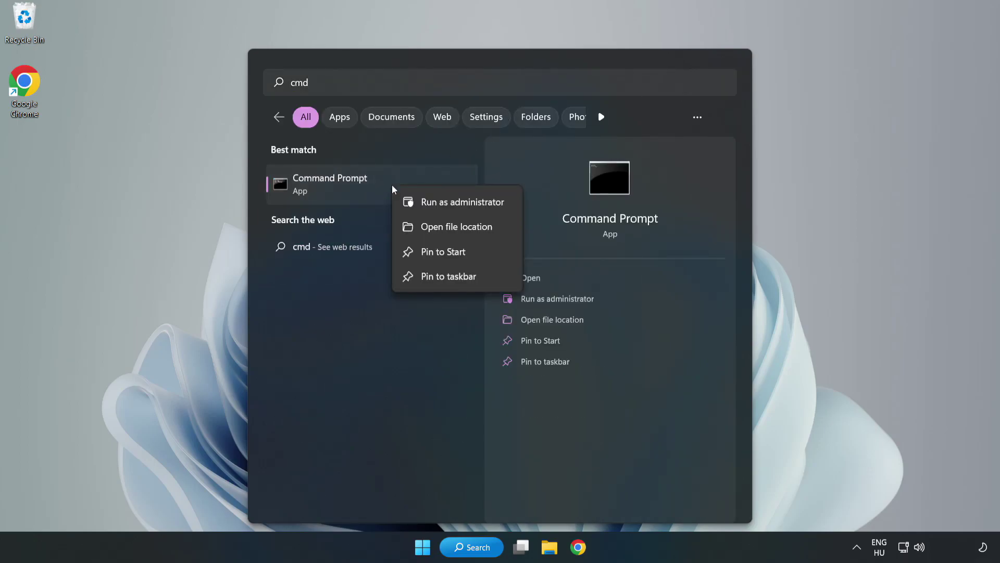
click(432, 203)
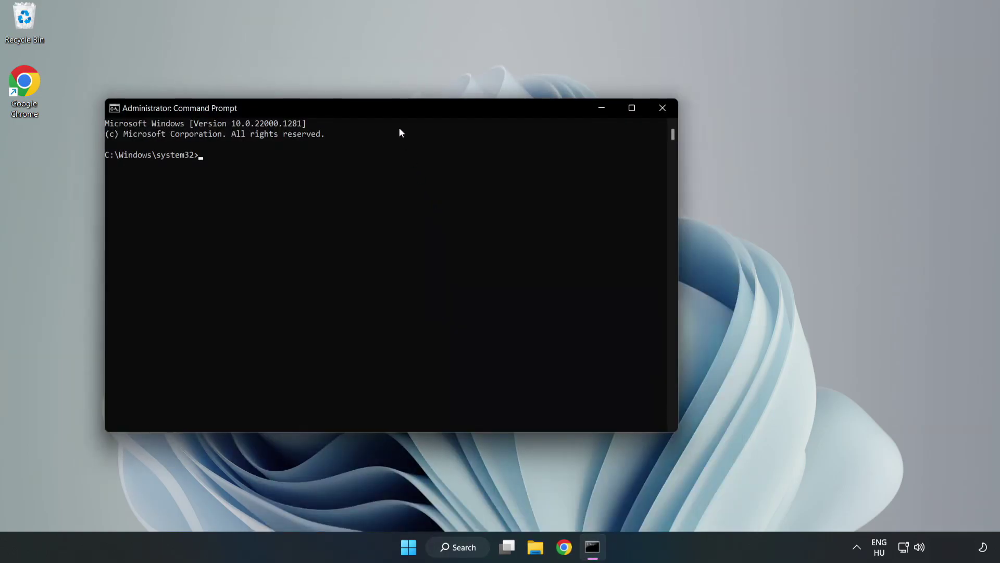
drag(399, 109, 509, 113)
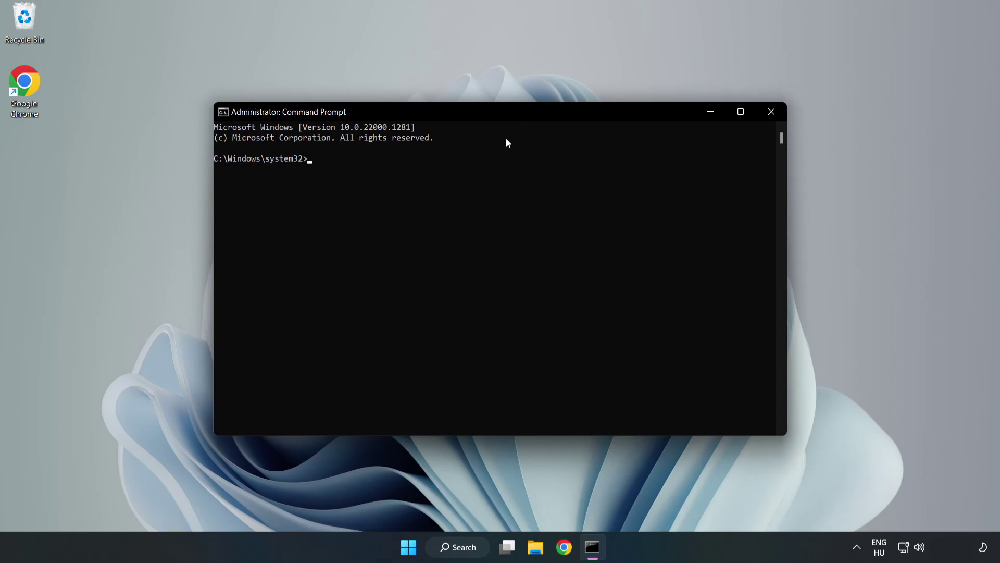
Step: Run the system file check "sfc /scannow" and close Command Prompt once the scan has finished
text(sfc )
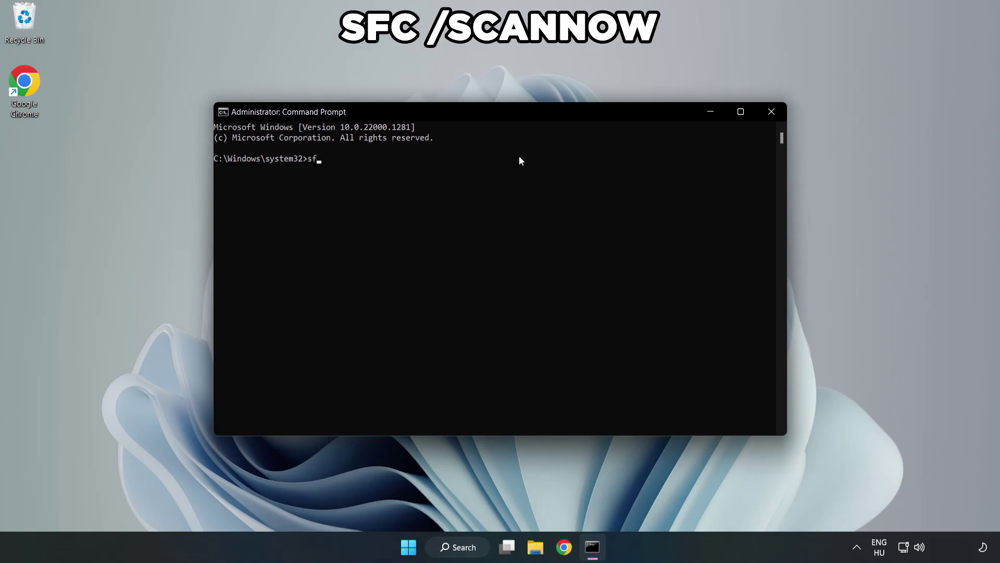
text(/scannow)
key(Return)
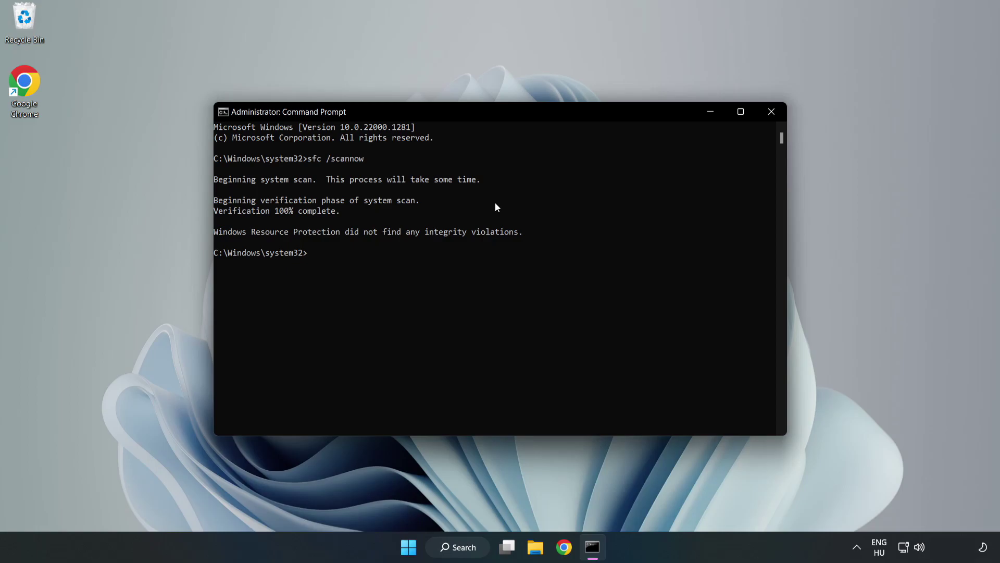
click(771, 113)
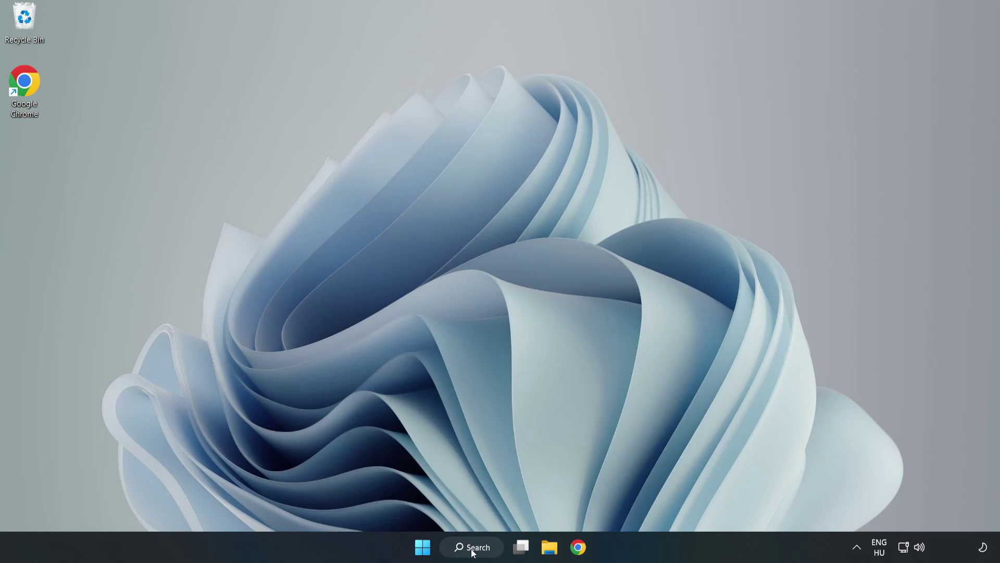
Step: Search for "security", open Windows Security and go to the exclusions page of the virus and threat protection settings
click(474, 553)
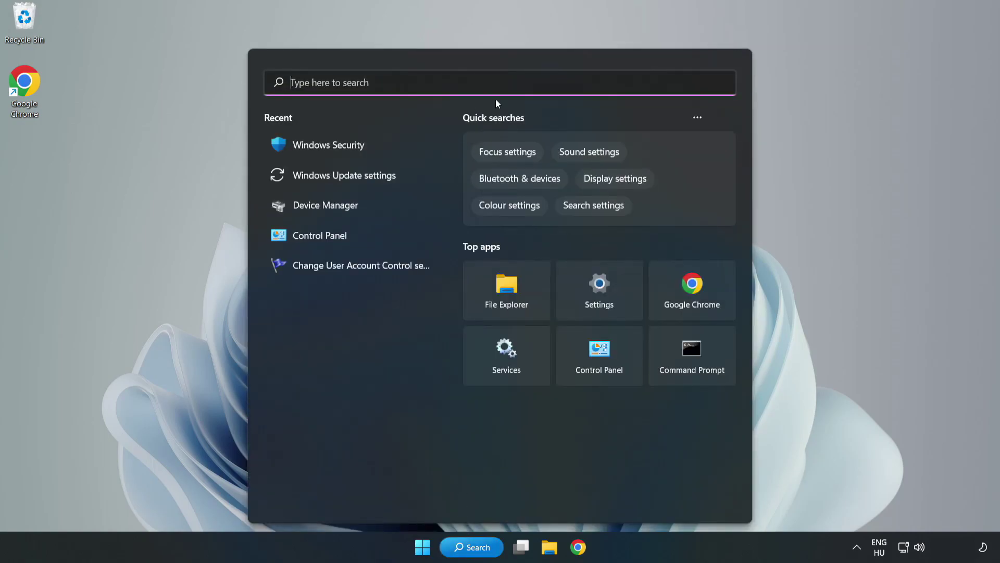
text(security)
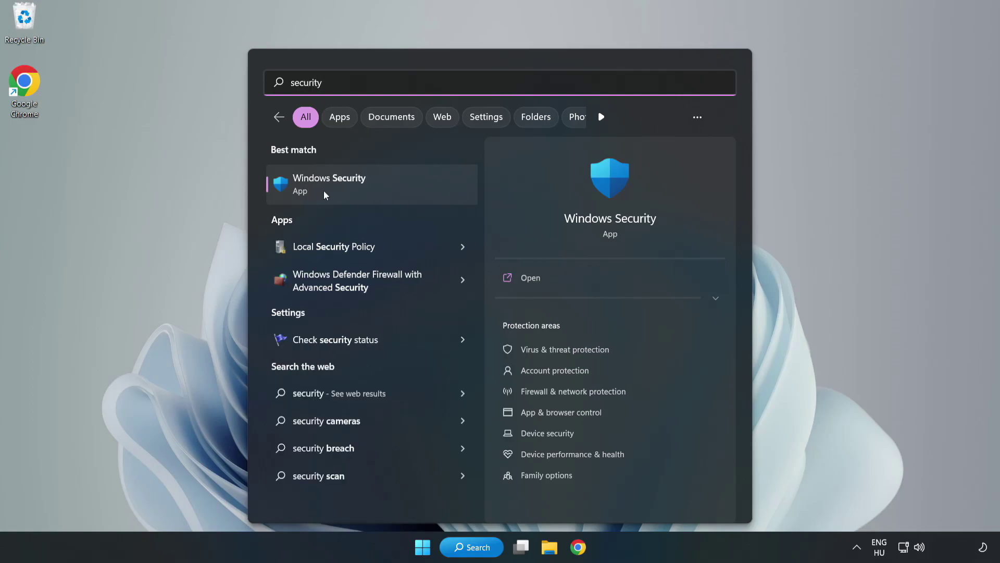
click(362, 192)
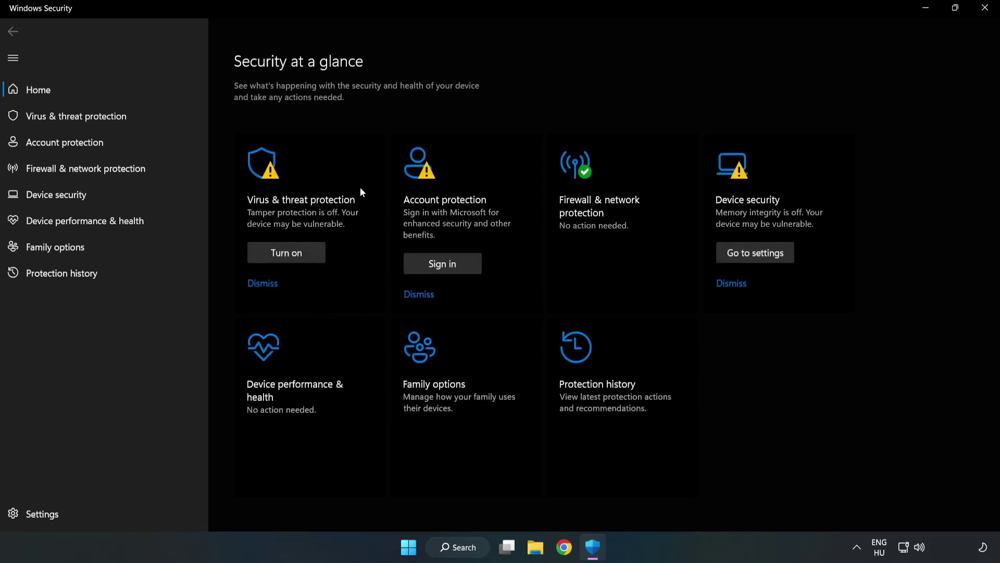
click(65, 120)
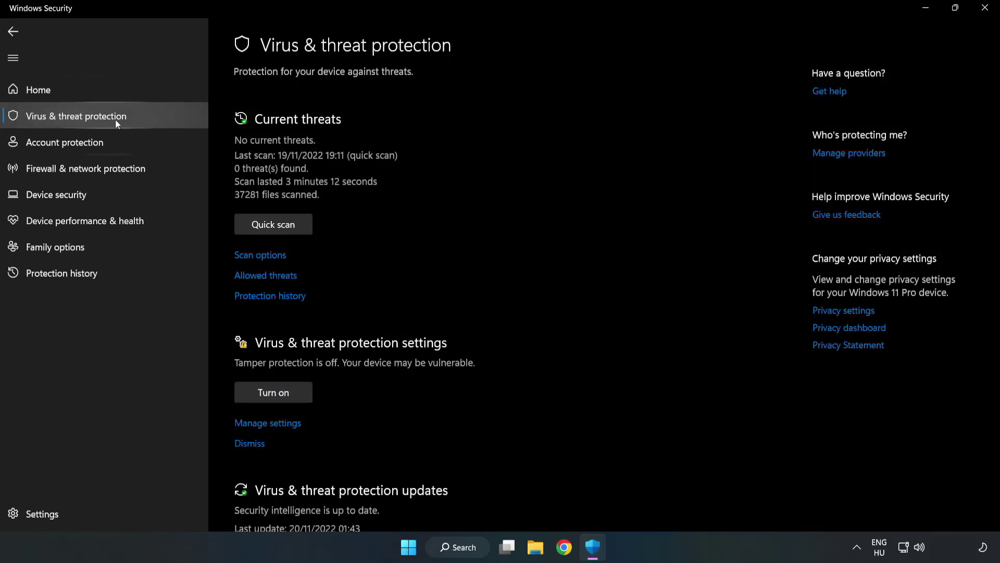
scroll(522, 205, down, 3)
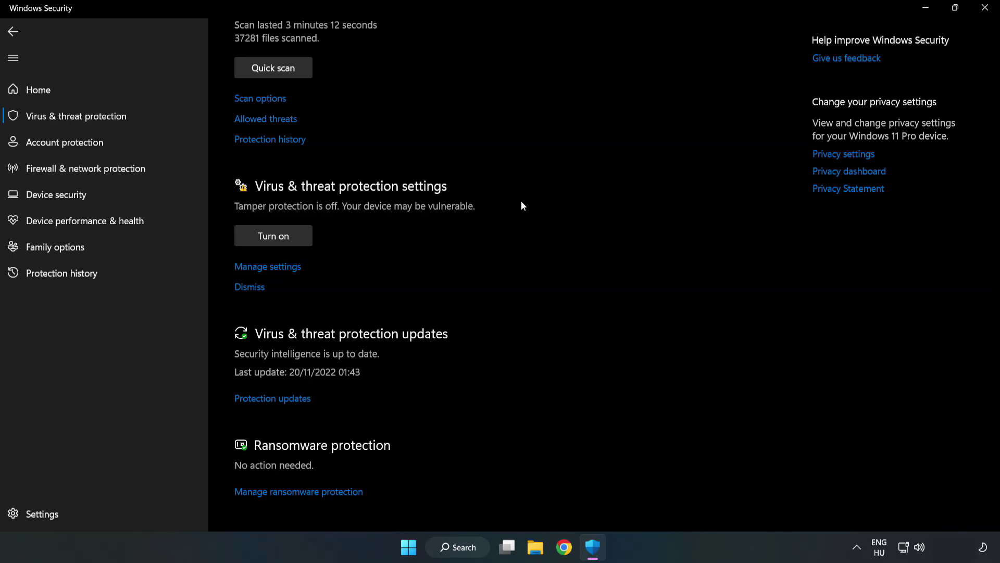
click(274, 270)
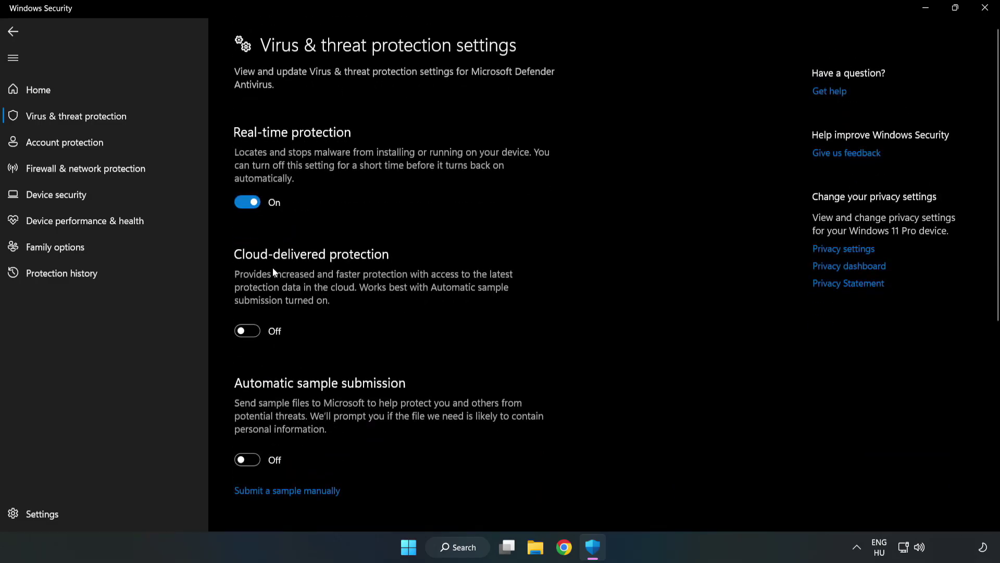
scroll(638, 267, down, 5)
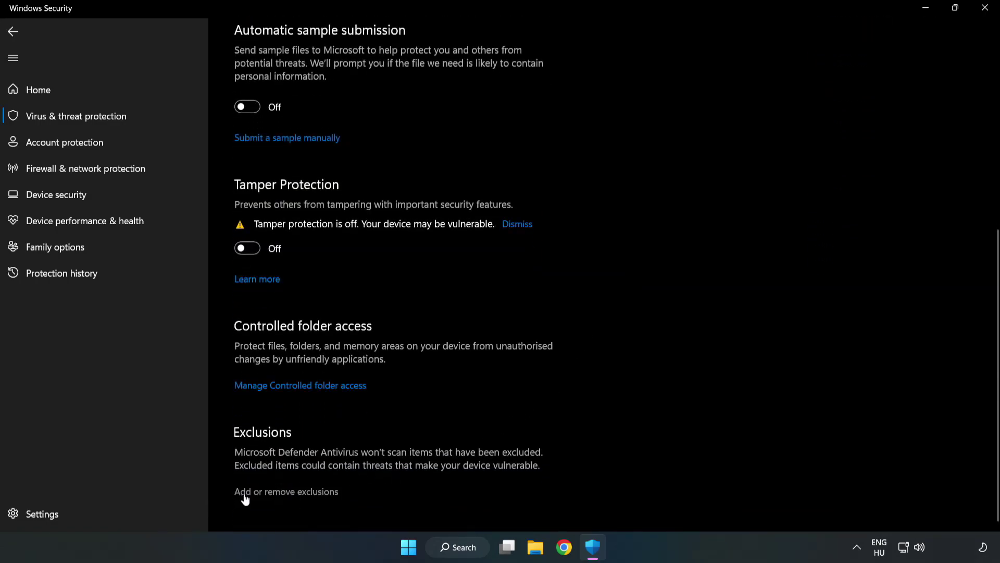
click(296, 492)
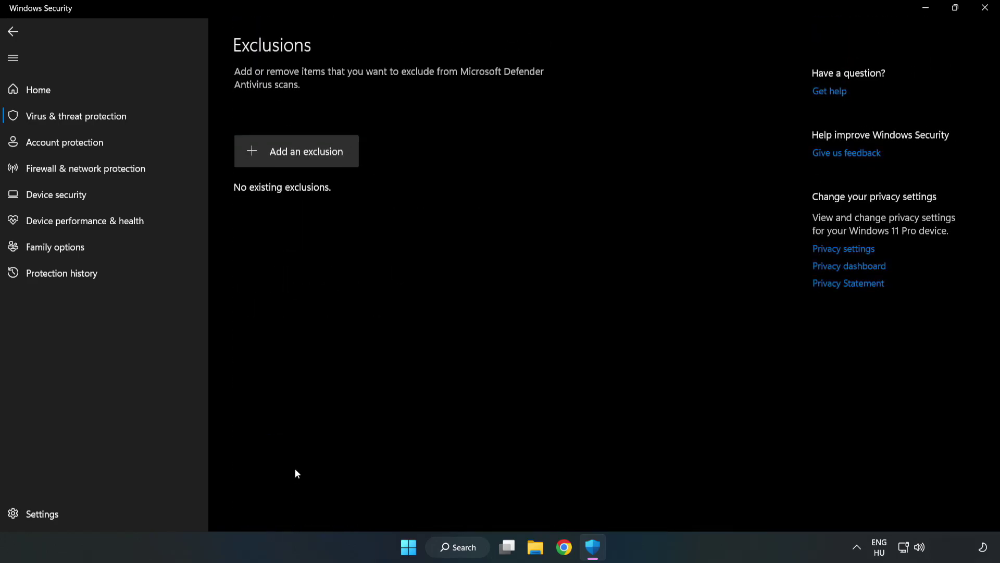
Step: Add a file exclusion for the "NOT WORKING APP" shortcut in C:\Program Files (x86)\NOT WORKING APP, and close Windows Security
click(307, 157)
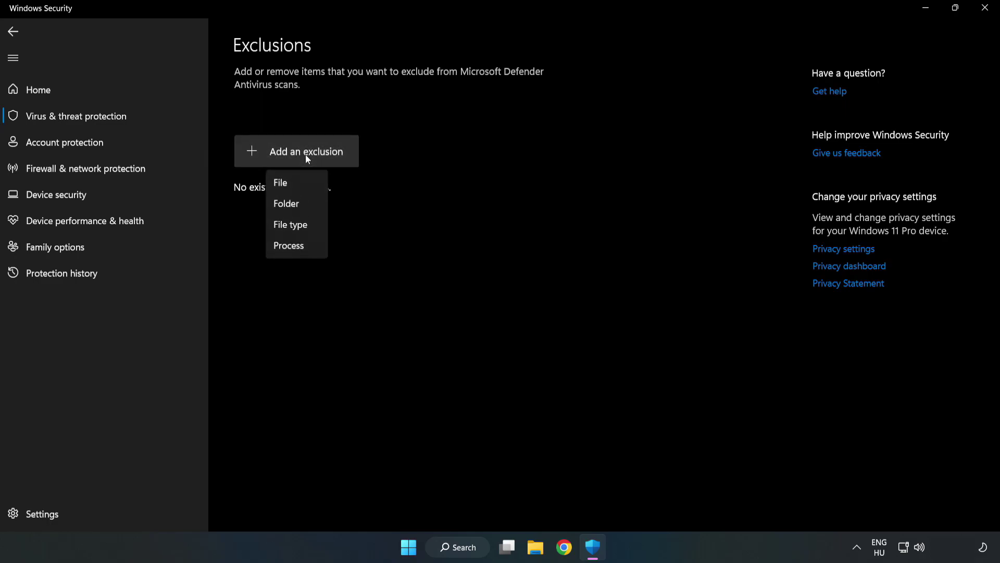
click(285, 184)
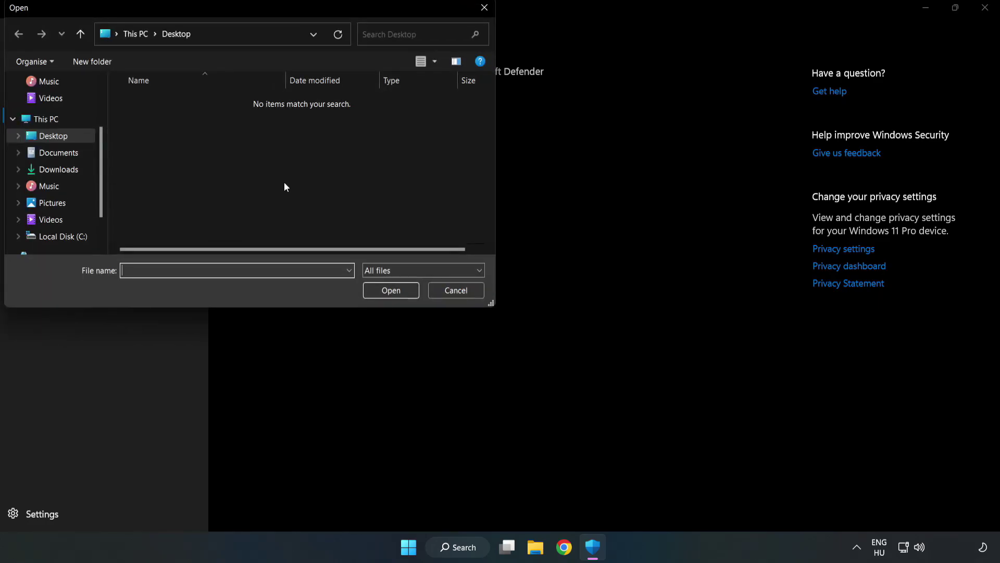
drag(269, 10, 460, 111)
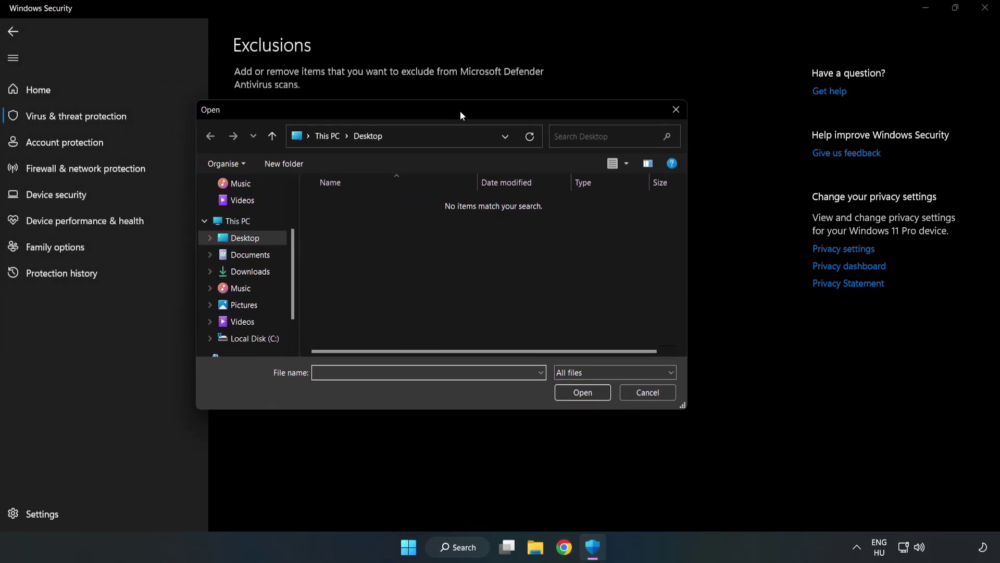
click(255, 338)
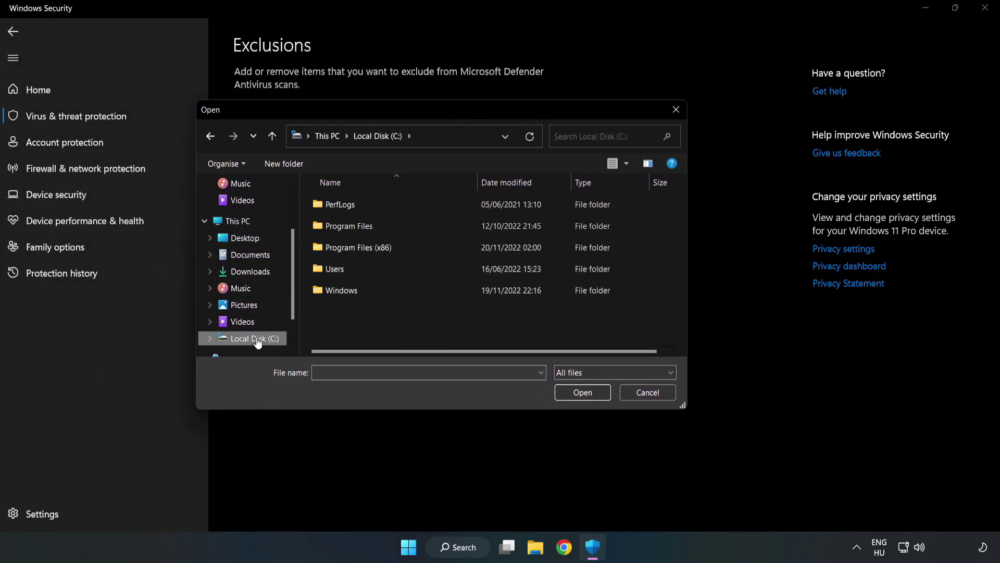
double_click(393, 249)
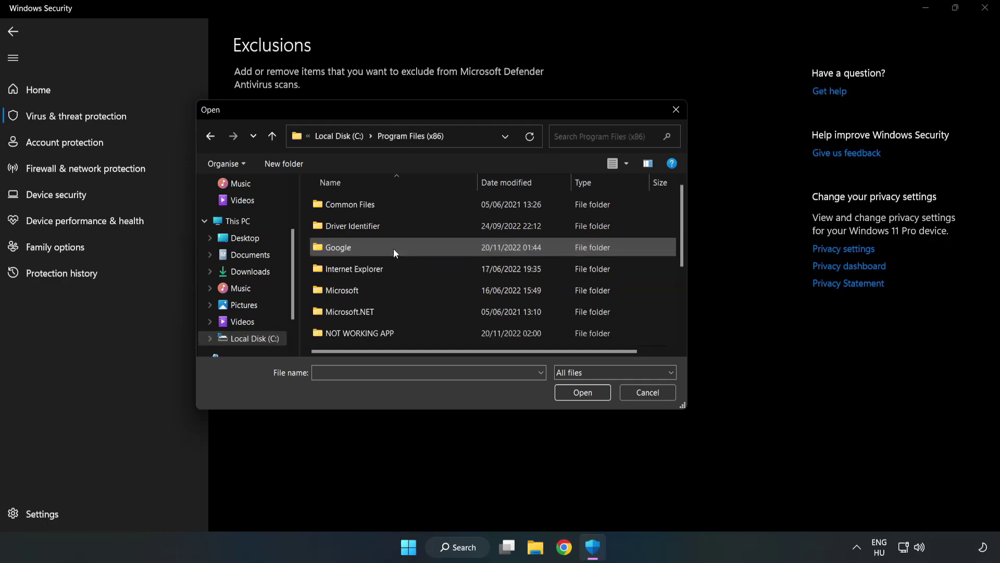
double_click(393, 333)
click(352, 209)
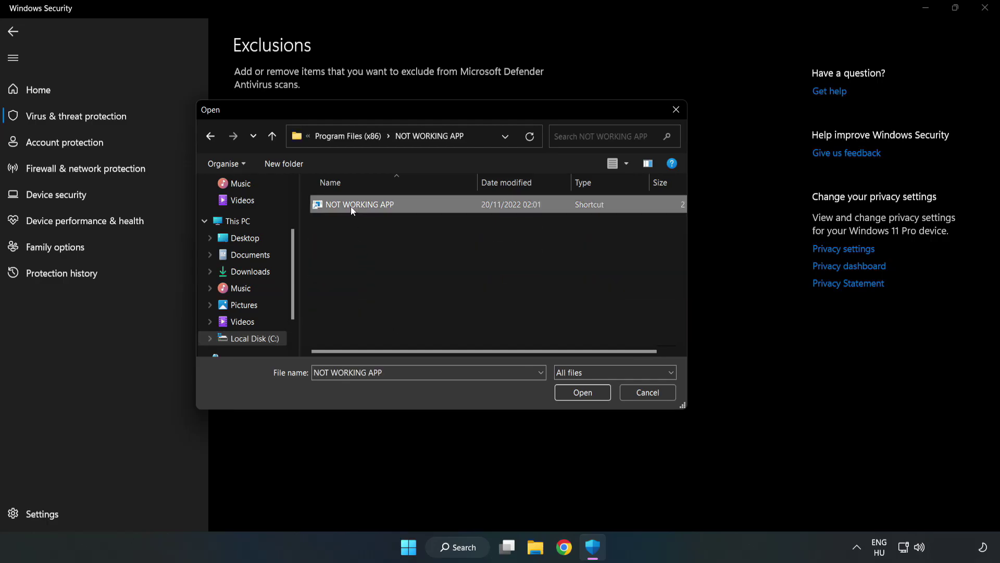
click(583, 392)
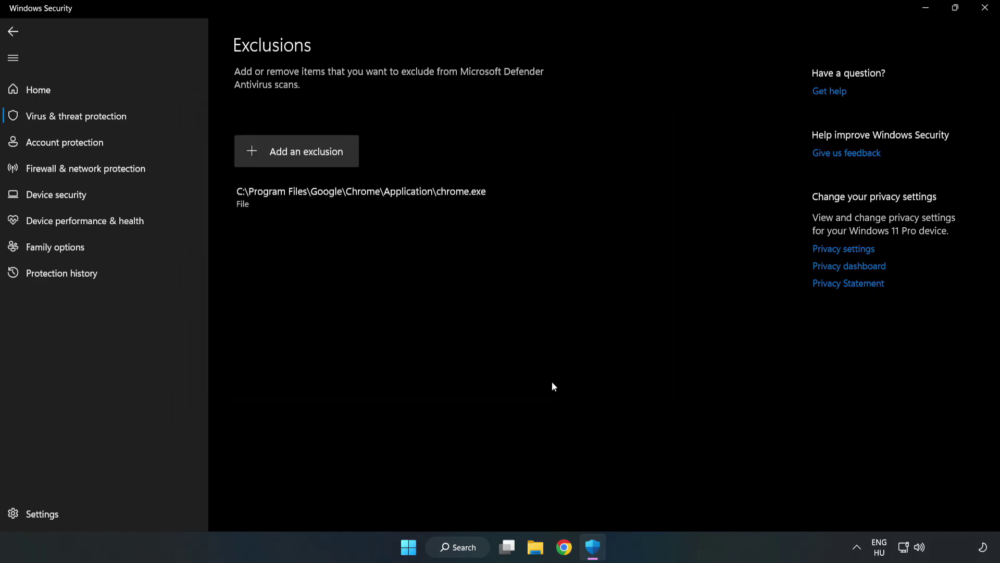
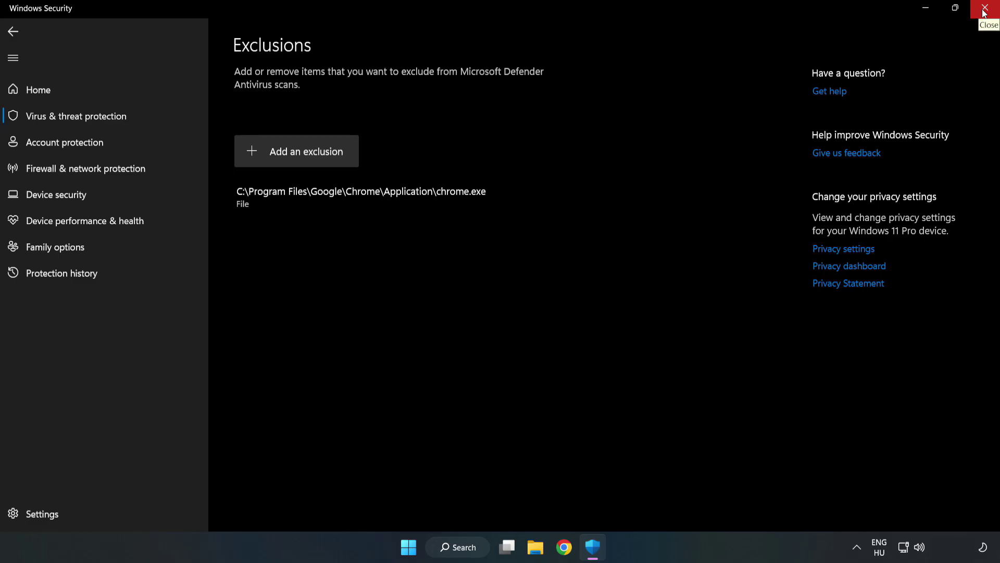
click(985, 13)
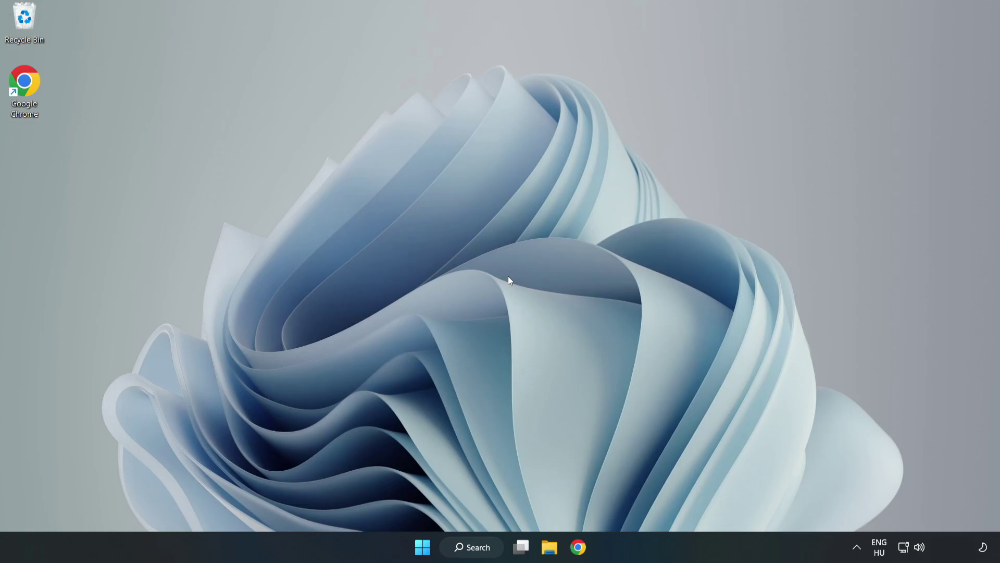
Step: Restart the computer
click(422, 546)
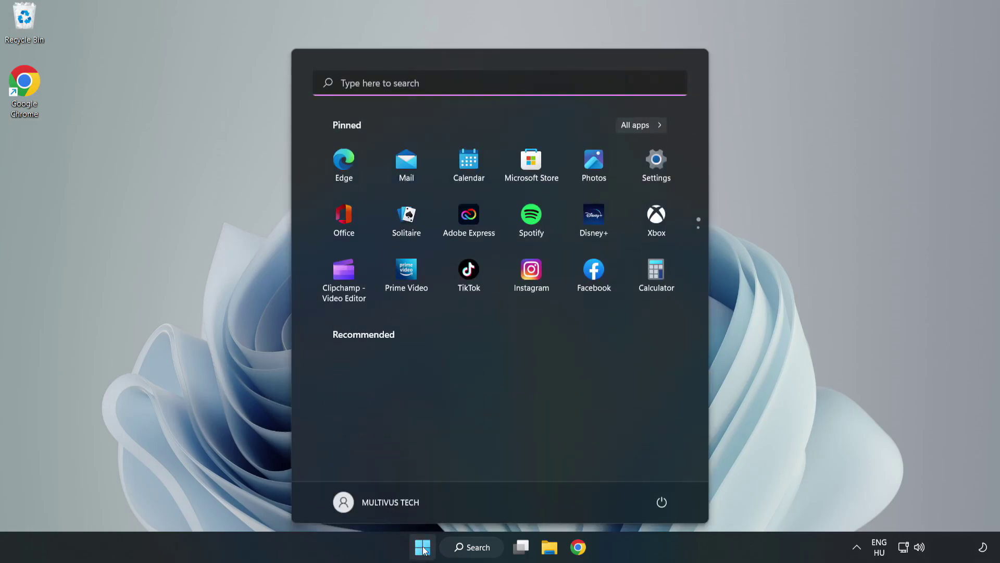
click(662, 502)
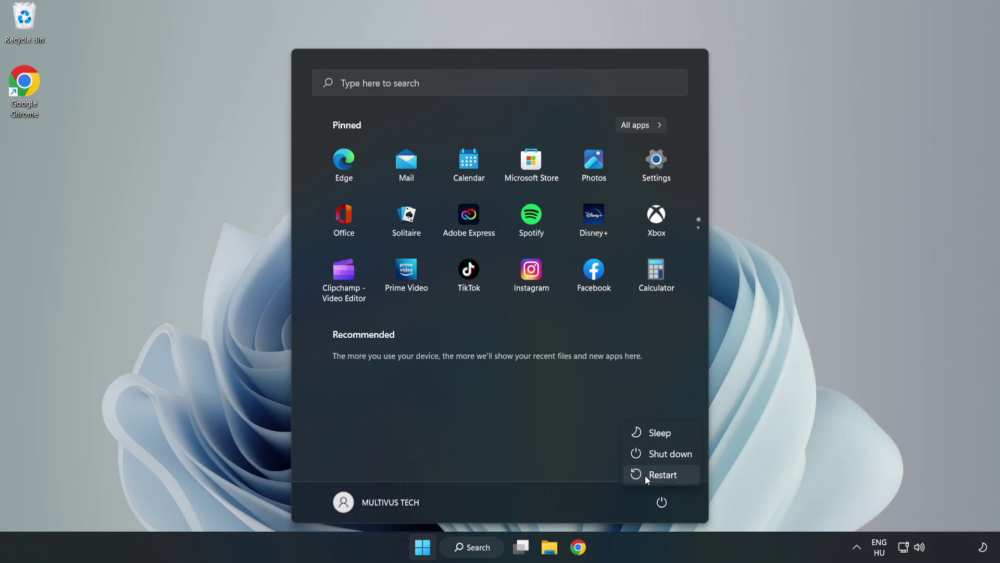